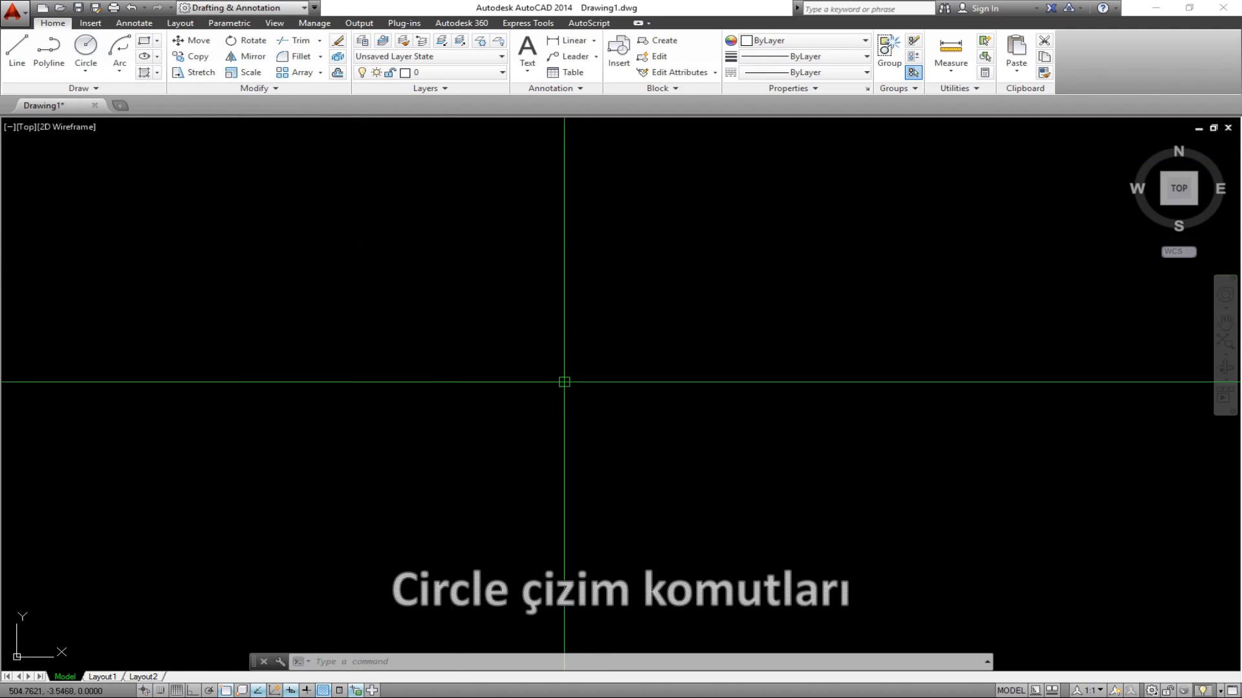
Draw a circle with a radius of 5 in the middle of the empty drawing, defined by its center point
{"action": "type", "text": "ci"}
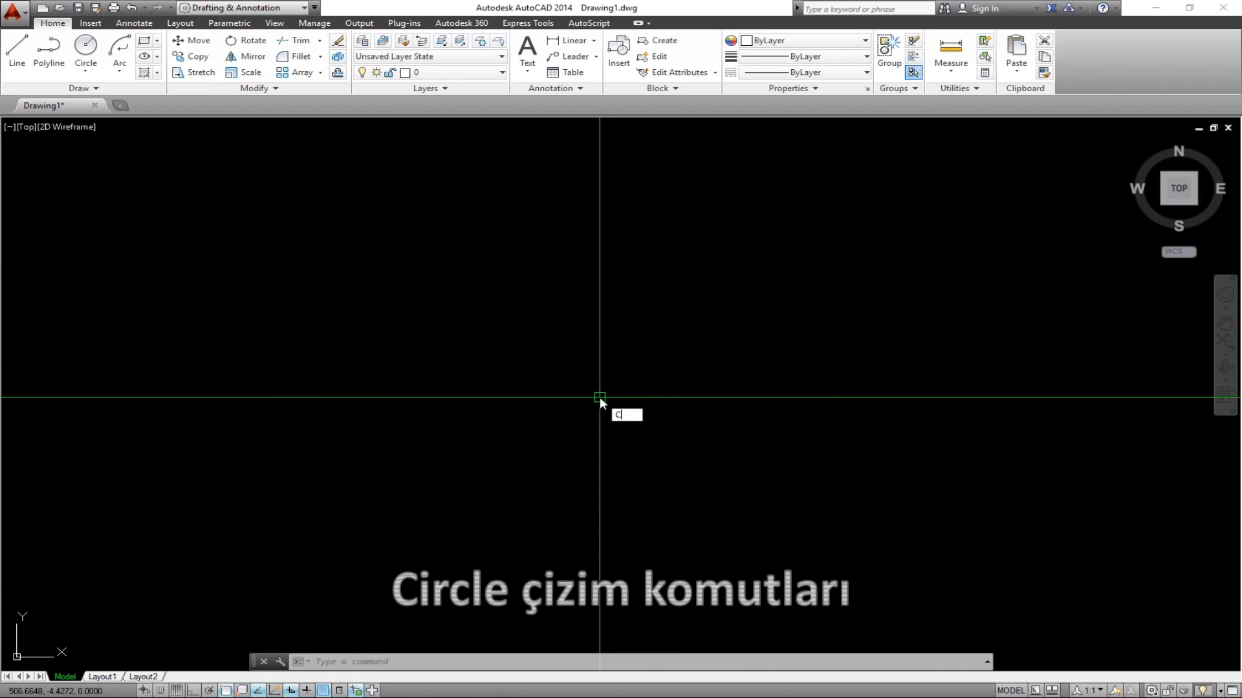
{"action": "key", "text": "Return"}
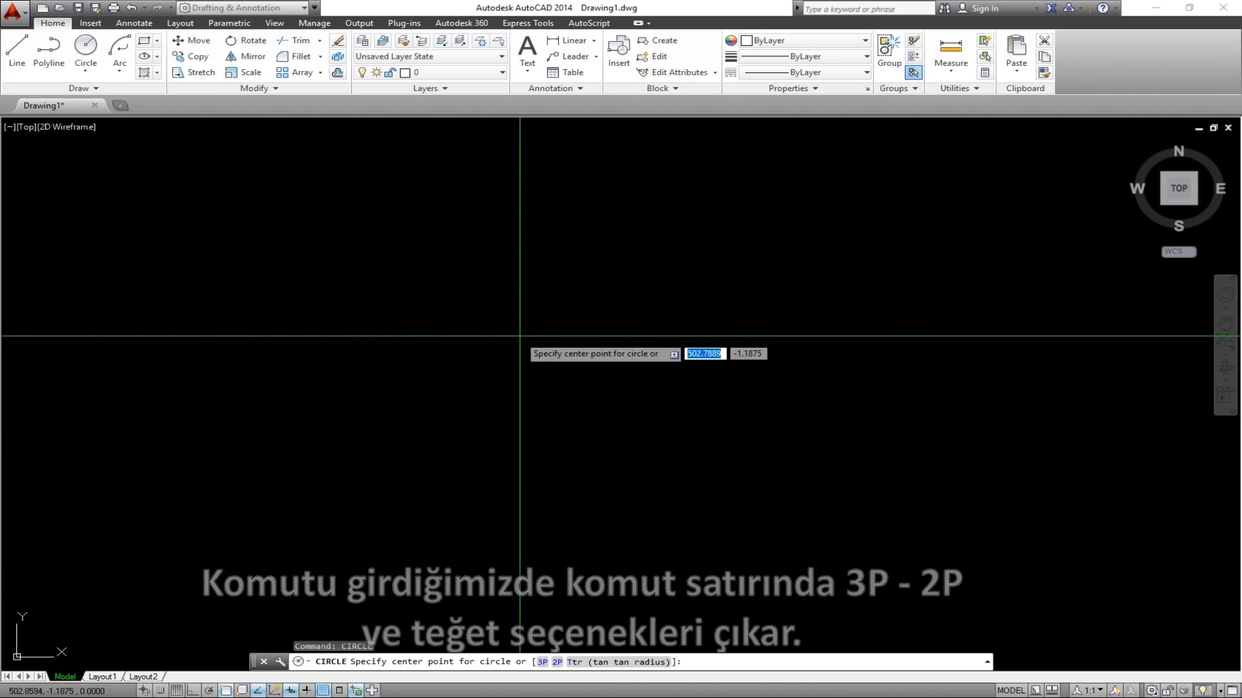
{"action": "left_click", "coordinate": [540, 350]}
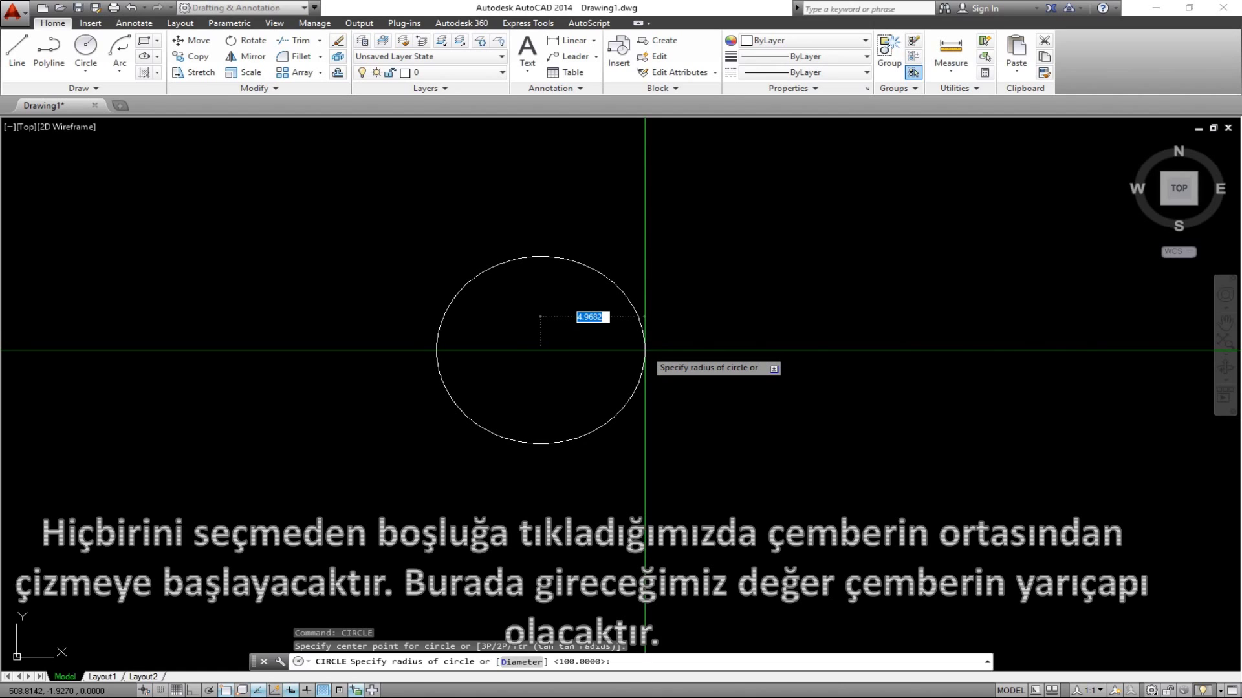
{"action": "key", "text": "Return"}
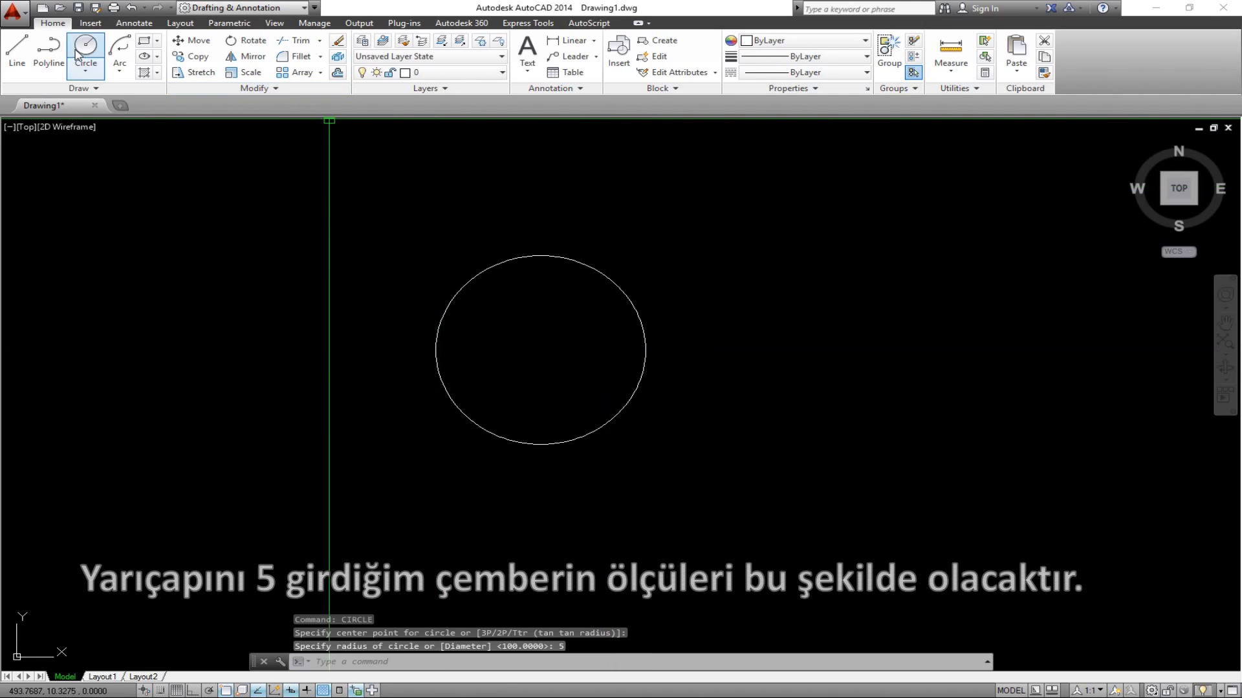
Add a horizontal linear dimension from the circle's left quadrant to its center, placed below the circle
{"action": "left_click", "coordinate": [134, 24]}
{"action": "left_click", "coordinate": [253, 60]}
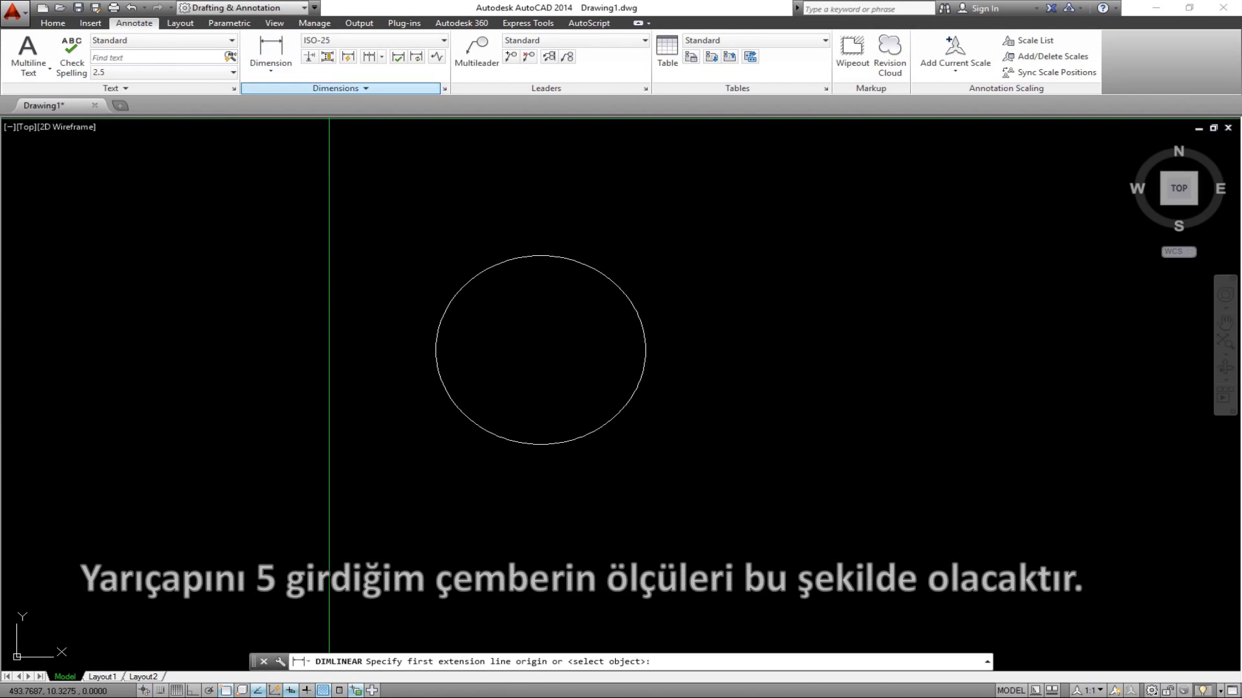
{"action": "left_click", "coordinate": [437, 353]}
{"action": "left_click", "coordinate": [541, 350]}
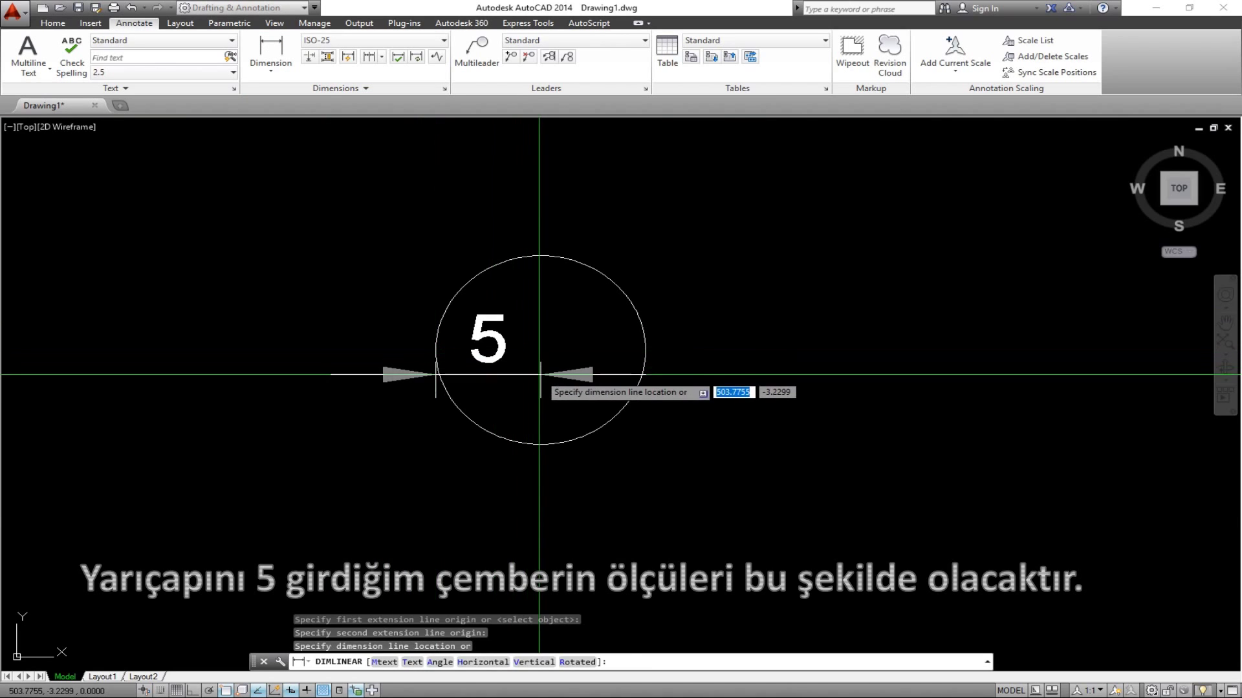
{"action": "left_click", "coordinate": [491, 516]}
{"action": "key", "text": "Return"}
{"action": "left_click", "coordinate": [437, 352]}
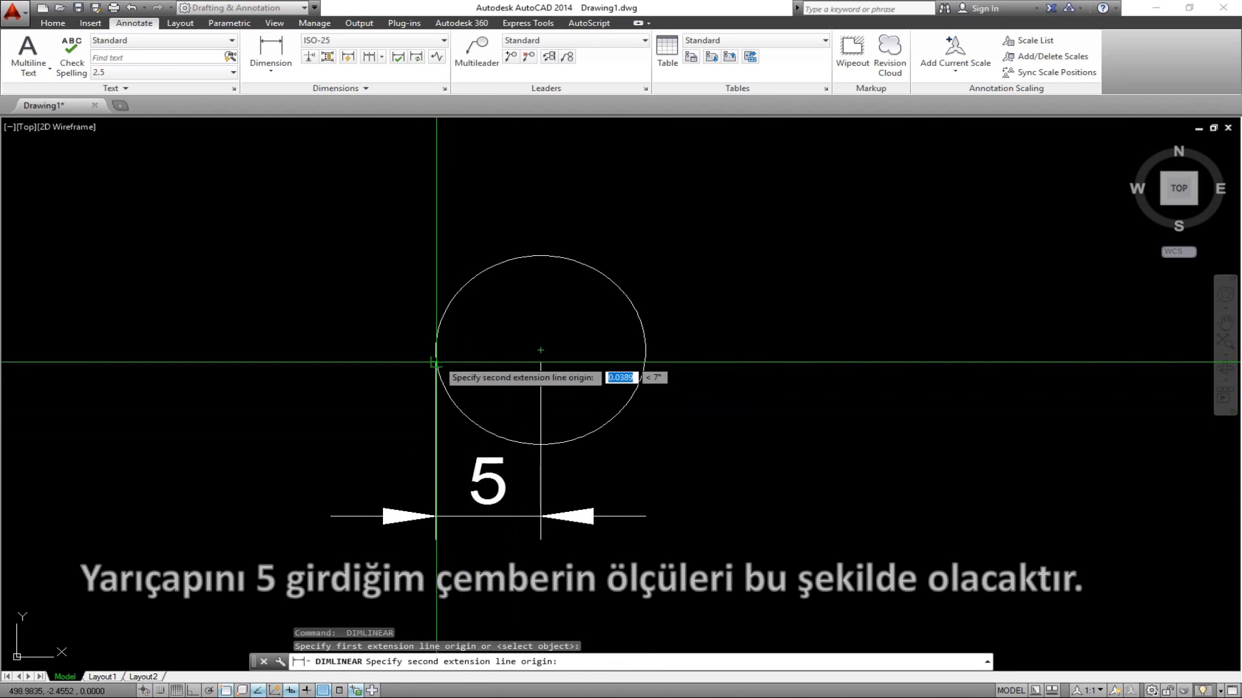
{"action": "left_click", "coordinate": [647, 351]}
{"action": "key", "text": "Escape"}
Add a horizontal linear dimension between the circle's left and right quadrants, placed above the circle
{"action": "key", "text": "Return"}
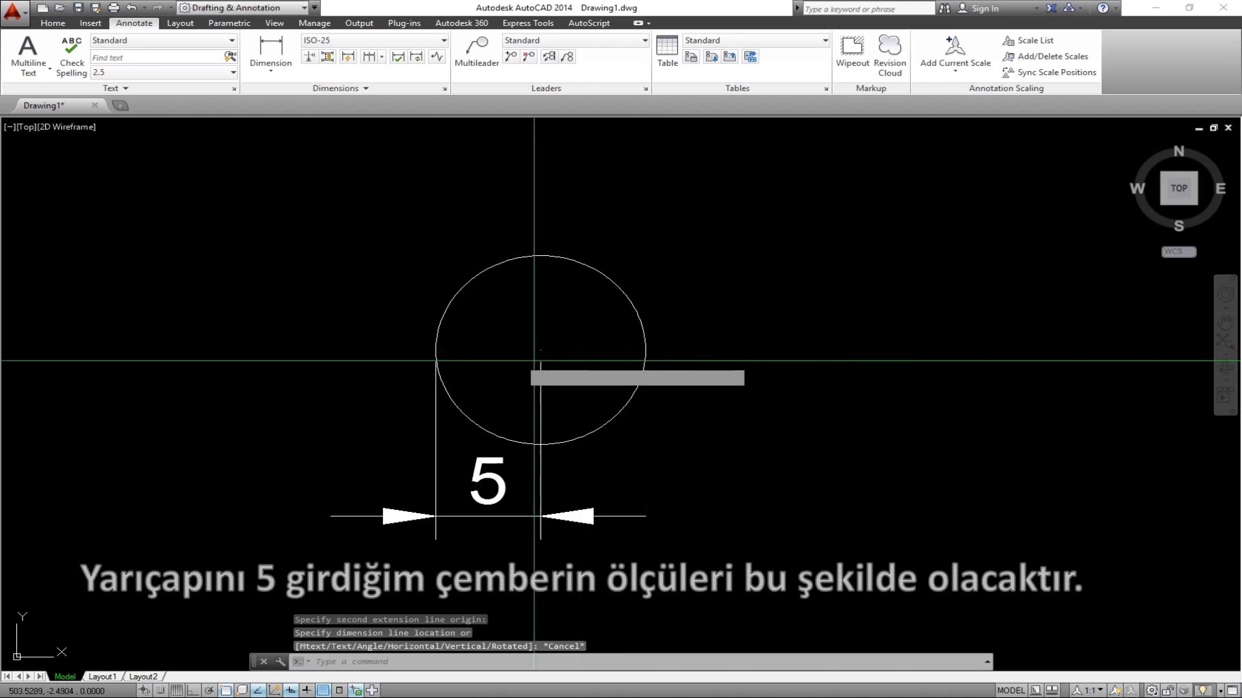
{"action": "left_click", "coordinate": [436, 350]}
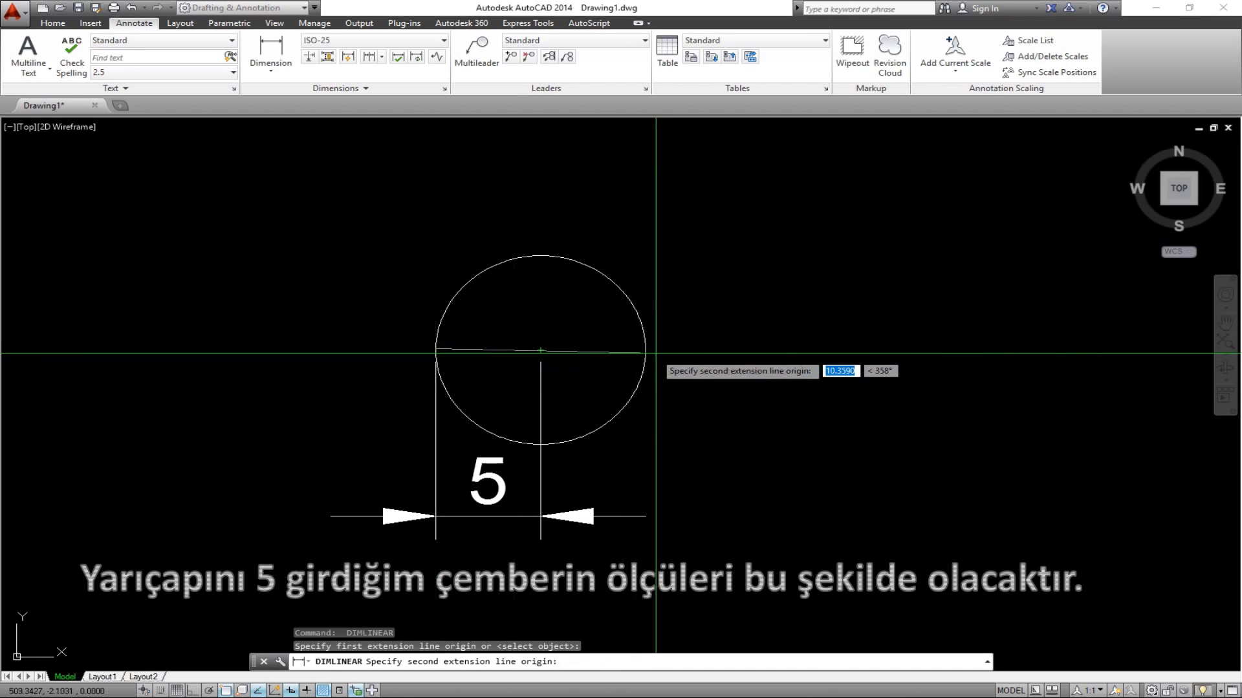
{"action": "left_click", "coordinate": [645, 350]}
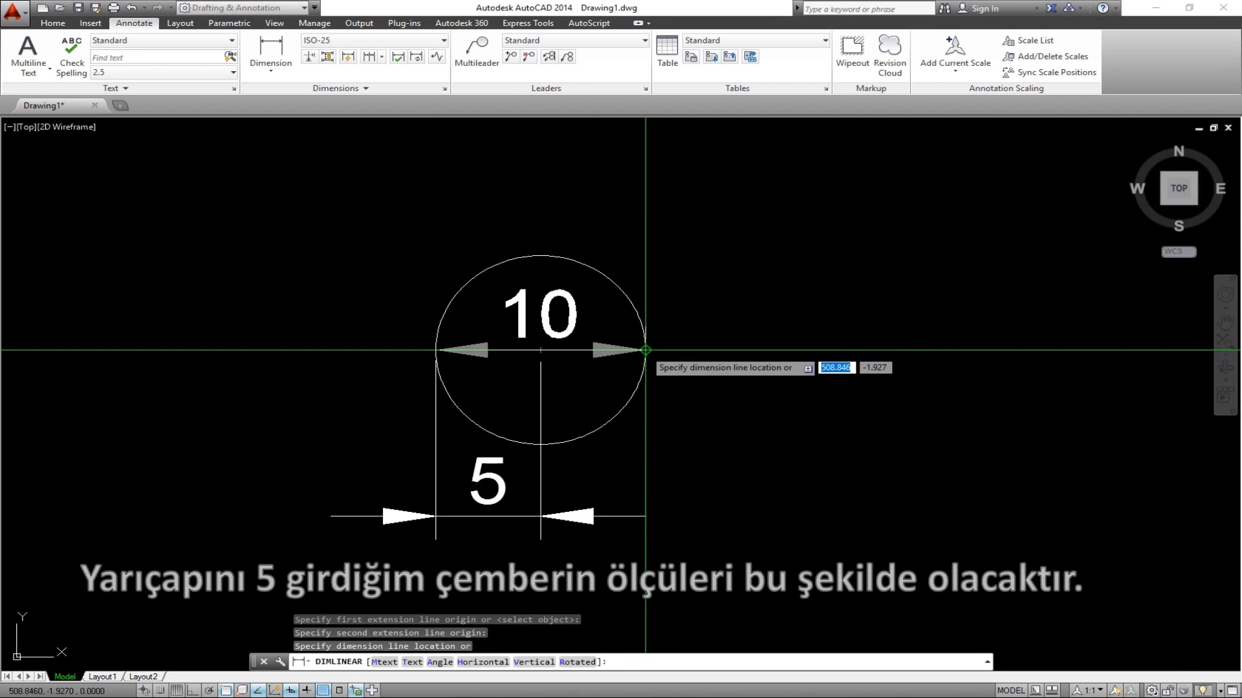
{"action": "left_click", "coordinate": [653, 219]}
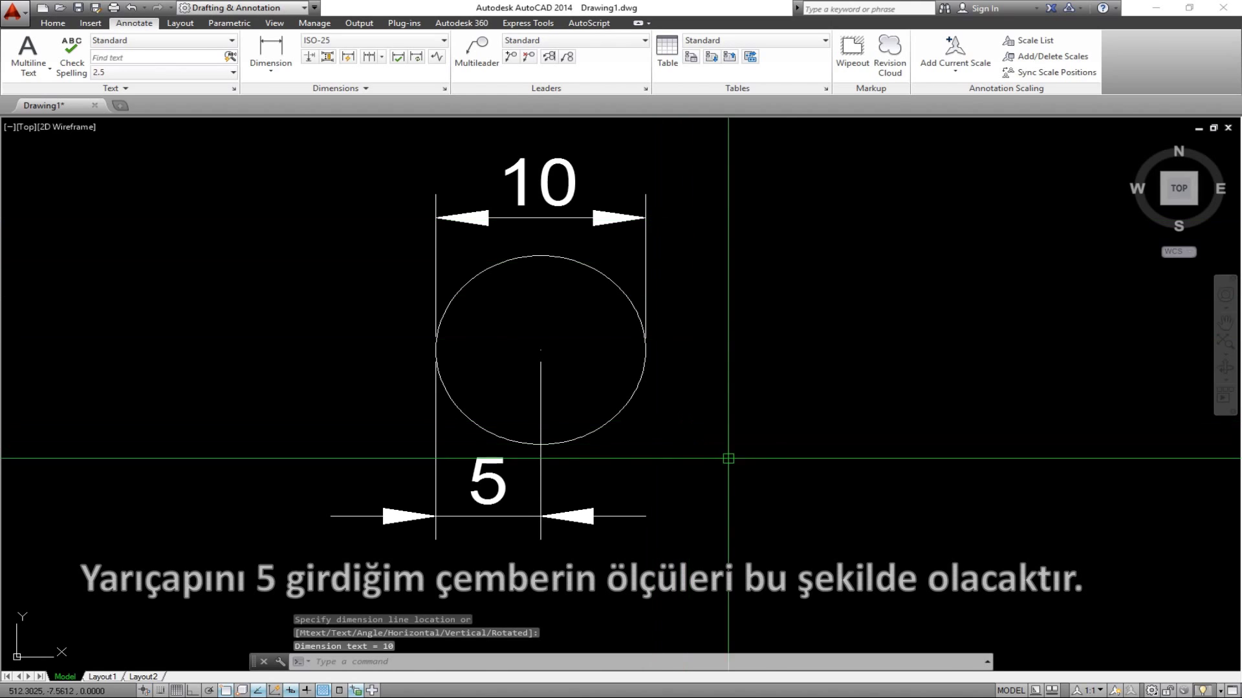
Draw a second circle to the right of the dimensioned one, using the Diameter option with a value of 15
{"action": "mouse_move", "coordinate": [726, 454]}
{"action": "middle_mouse_down"}
{"action": "mouse_move", "coordinate": [527, 476]}
{"action": "mouse_move", "coordinate": [504, 455]}
{"action": "middle_mouse_up"}
{"action": "scroll", "coordinate": [591, 459], "scroll_direction": "down", "scroll_amount": 2}
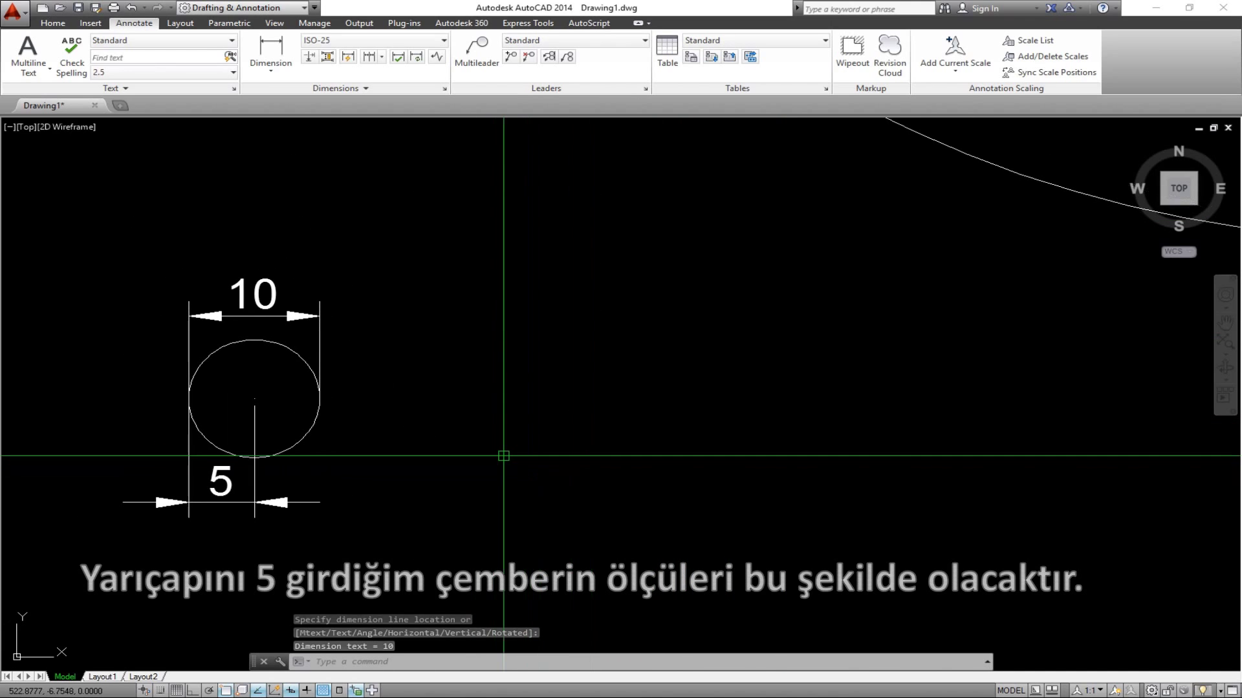
{"action": "type", "text": "CI"}
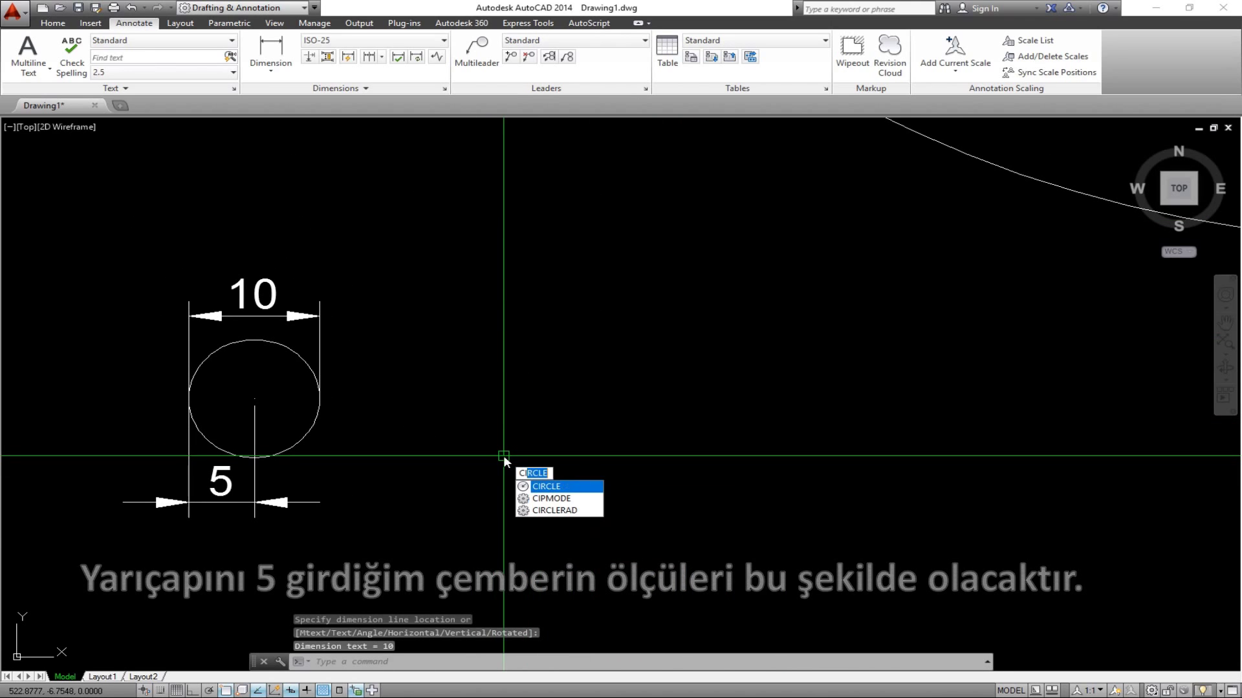
{"action": "key", "text": "Return"}
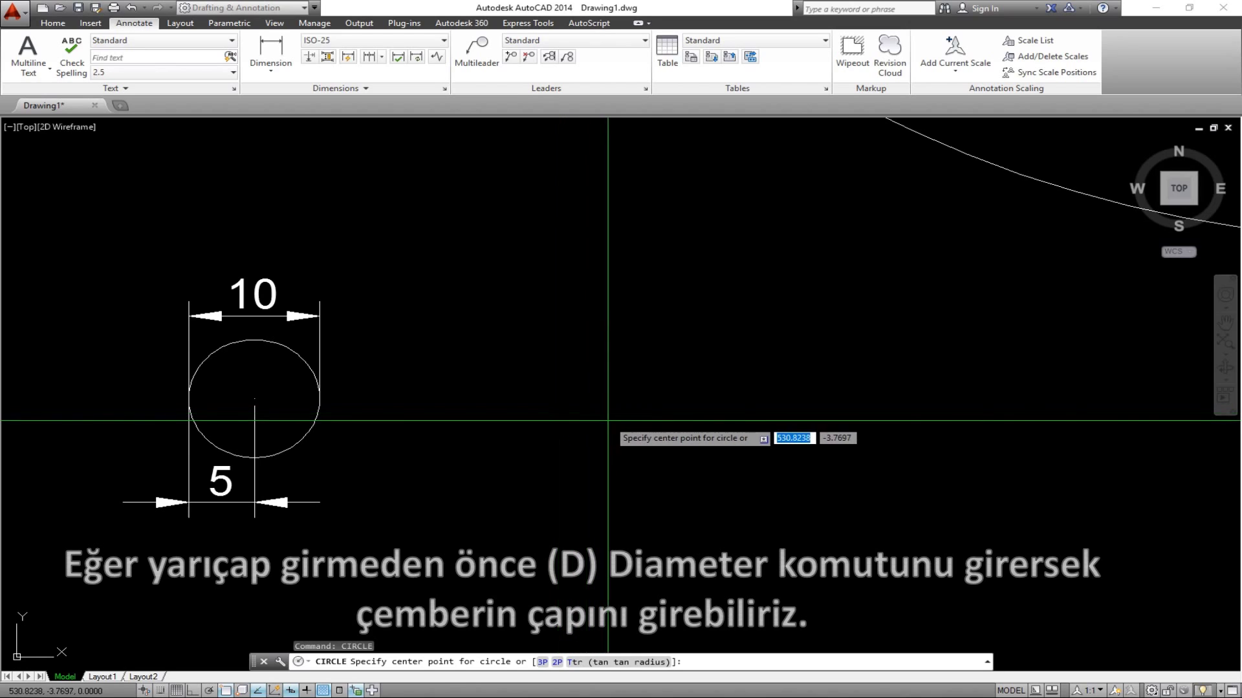
{"action": "left_click", "coordinate": [574, 411]}
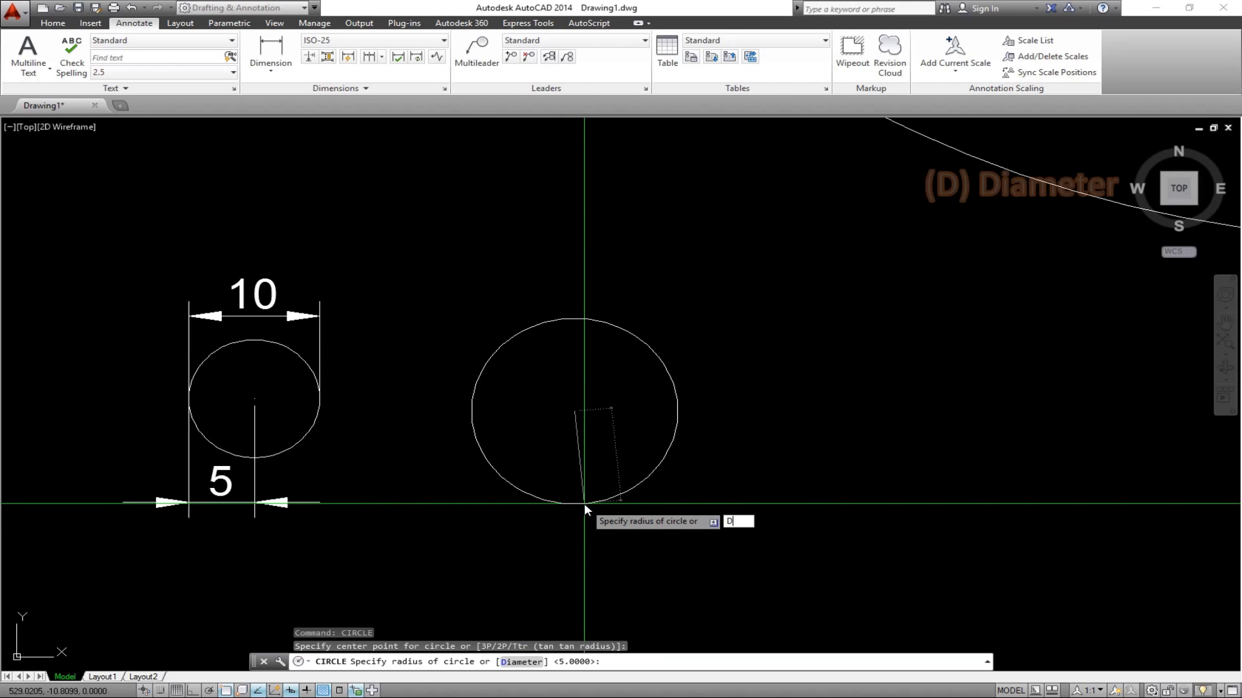
{"action": "type", "text": "D"}
{"action": "key", "text": "Return"}
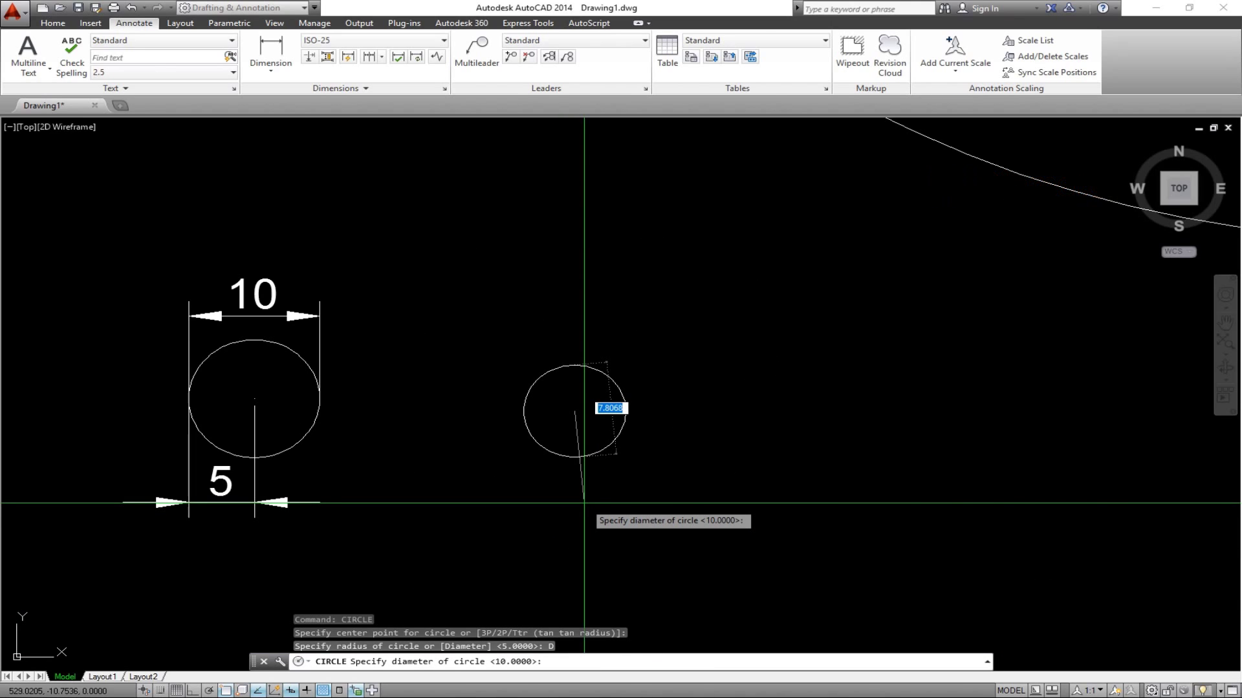
{"action": "key", "text": "Return"}
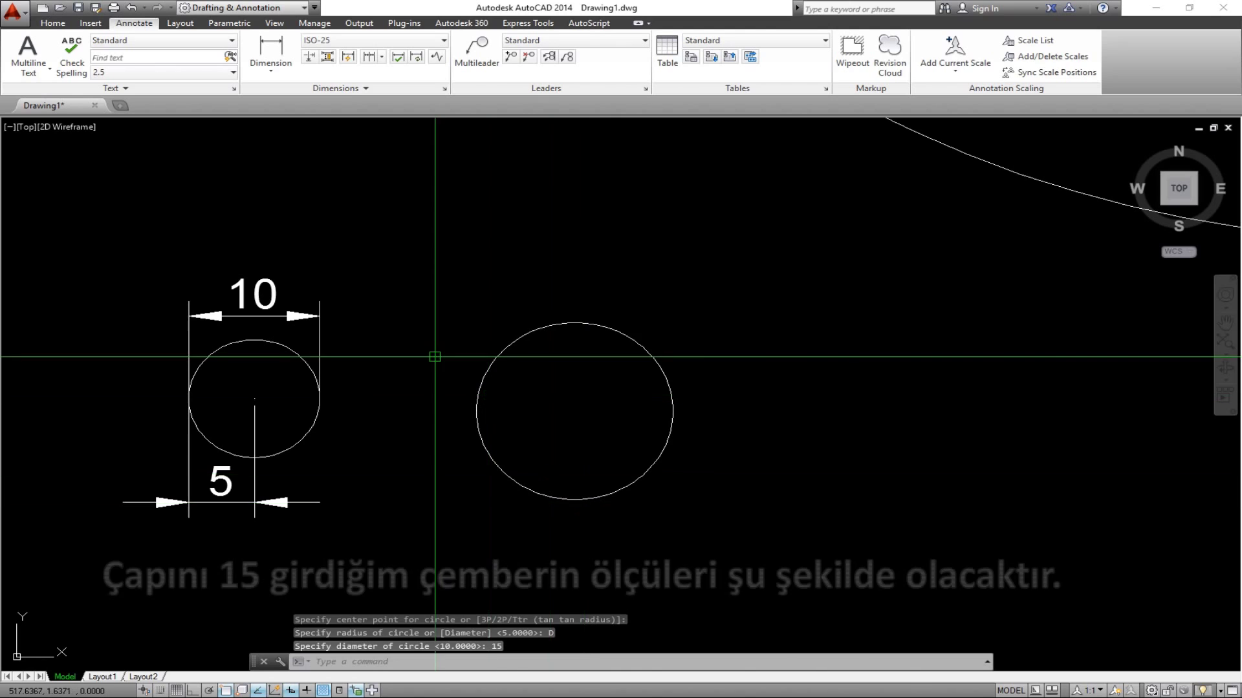
Dimension the second circle's full width between its left and right quadrants, placing the dimension above it
{"action": "left_click", "coordinate": [279, 50]}
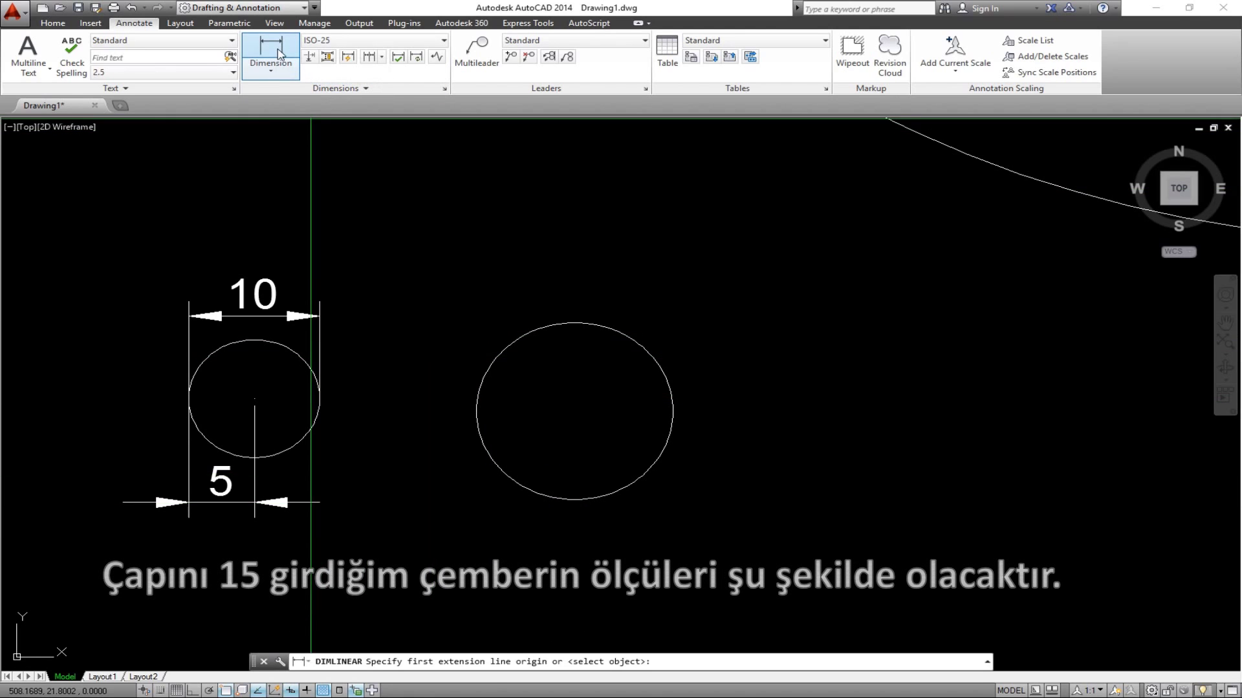
{"action": "left_click", "coordinate": [476, 411]}
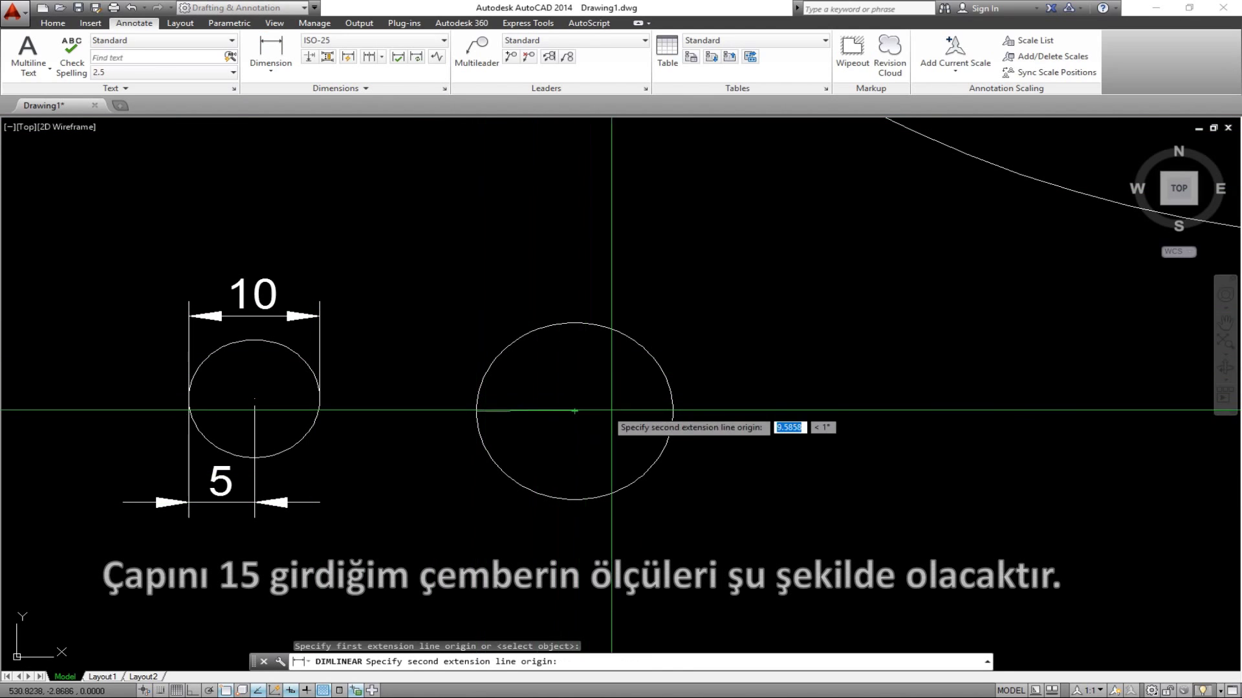
{"action": "left_click", "coordinate": [673, 411]}
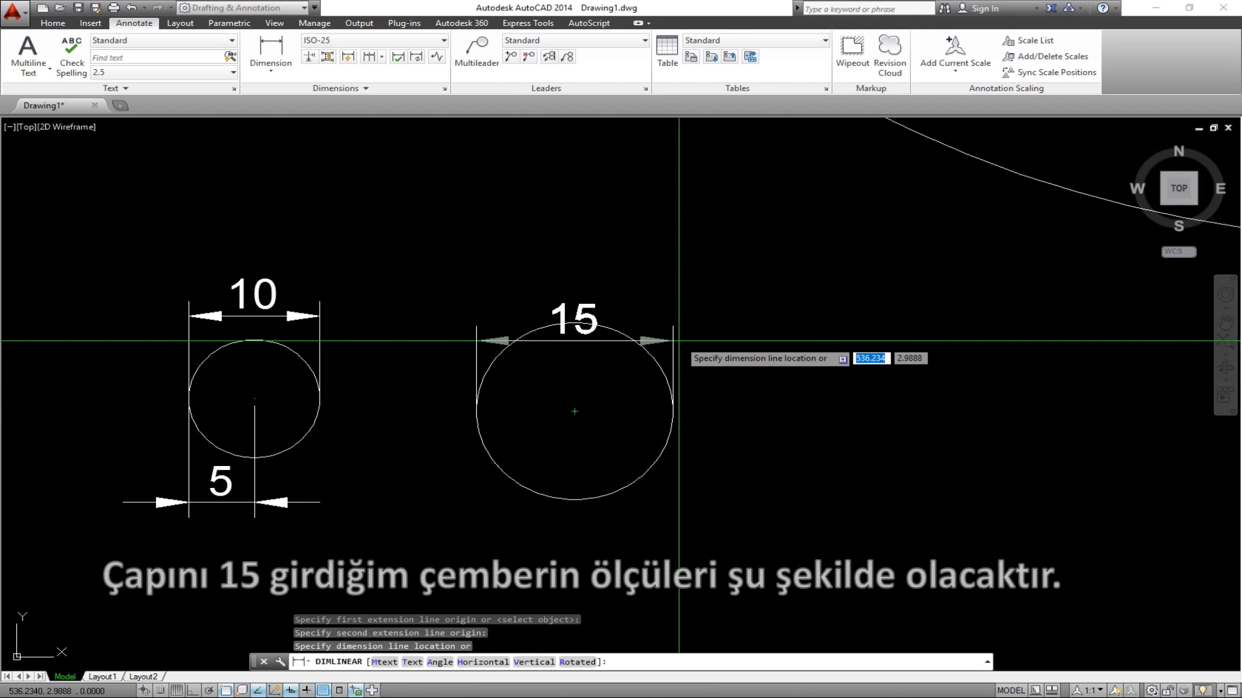
{"action": "left_click", "coordinate": [641, 287]}
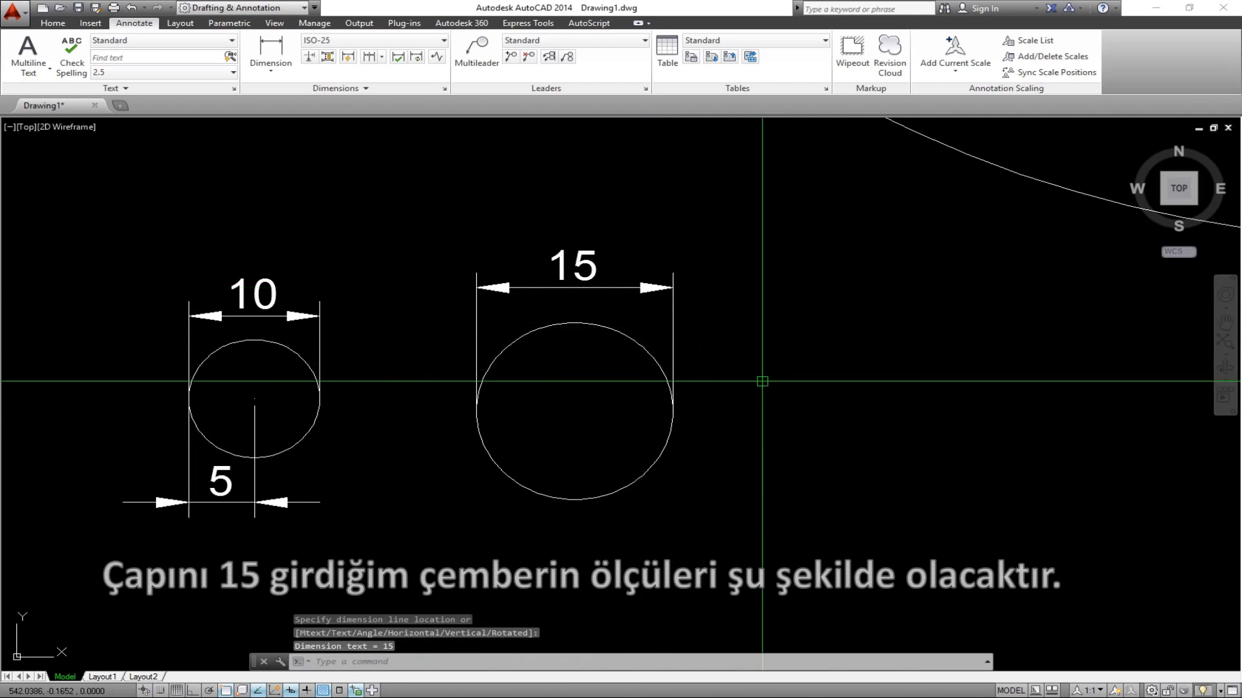
{"action": "mouse_move", "coordinate": [251, 374]}
{"action": "middle_mouse_down"}
{"action": "mouse_move", "coordinate": [823, 347]}
{"action": "mouse_move", "coordinate": [905, 378]}
{"action": "mouse_move", "coordinate": [902, 397]}
{"action": "middle_mouse_up"}
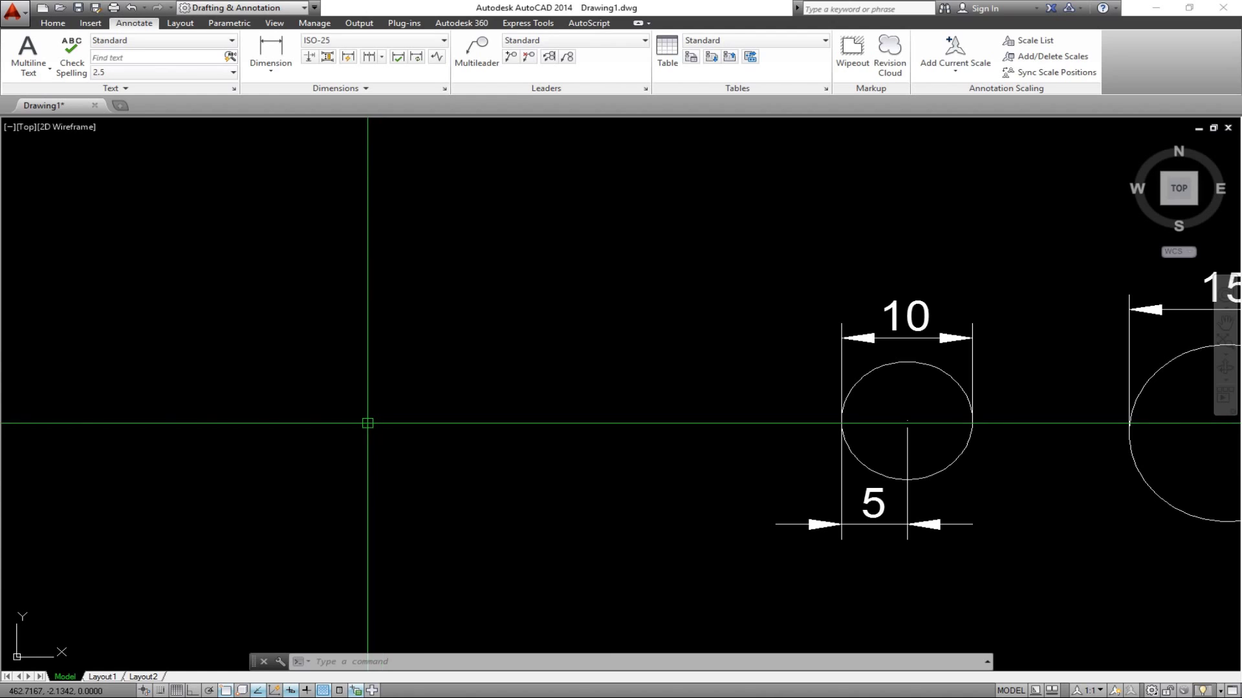
{"action": "type", "text": "I"}
{"action": "key", "text": "Return"}
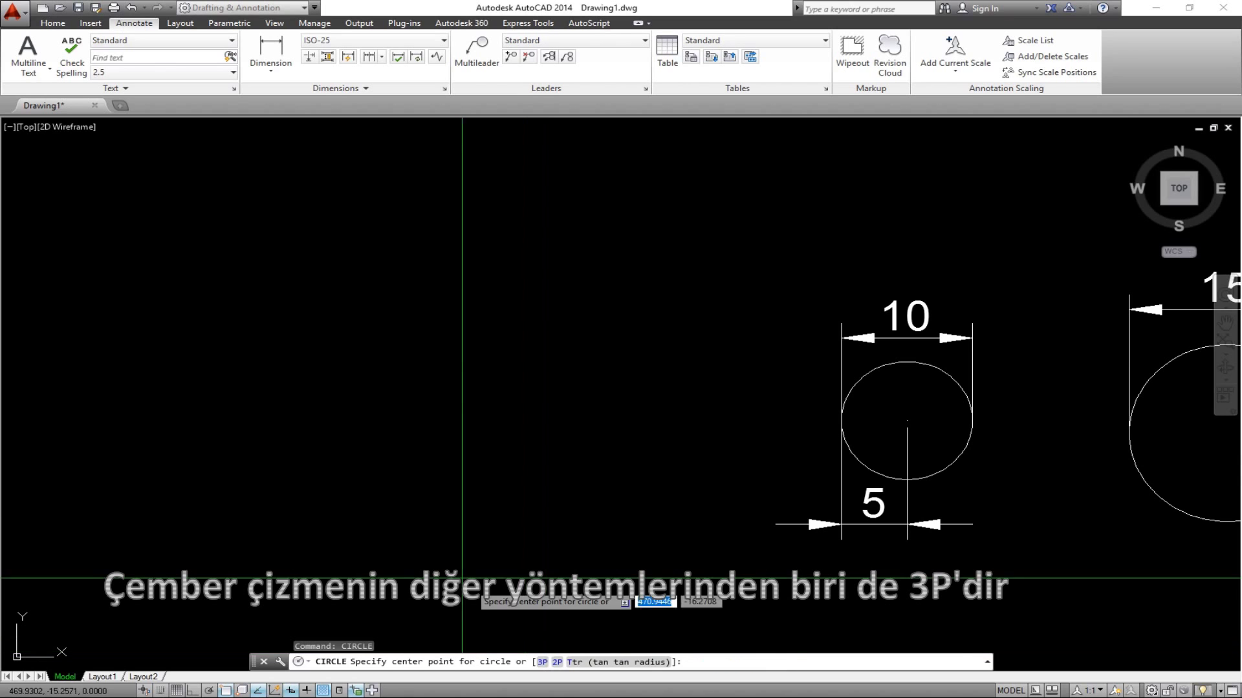
{"action": "left_click", "coordinate": [335, 451]}
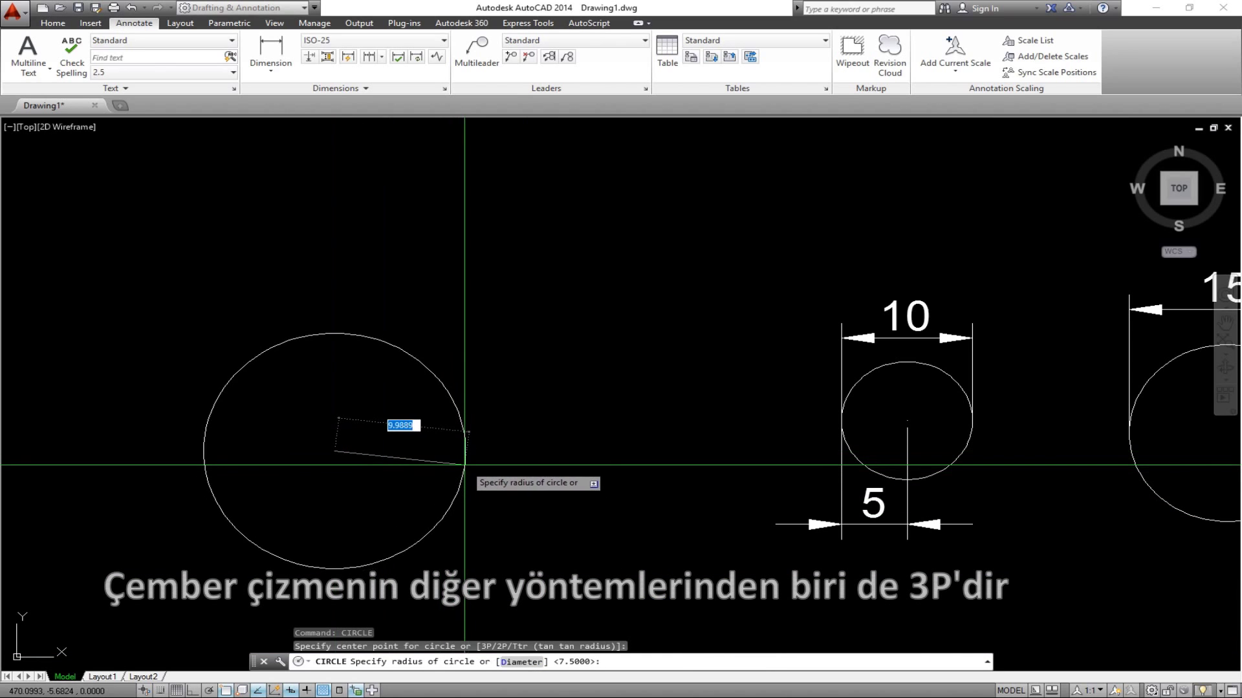
{"action": "key", "text": "Escape"}
Draw a 3P circle of about 12.4 radius in the space left of the first circle, turning Ortho on for the second point
{"action": "key", "text": "Return"}
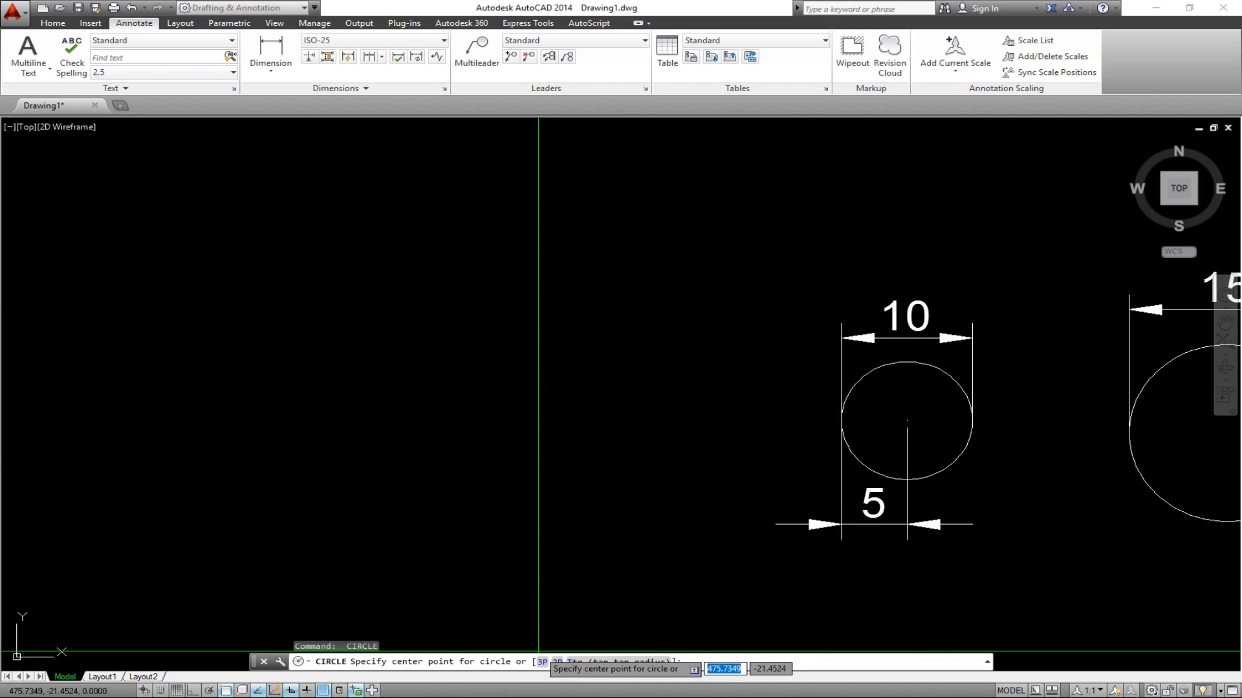
{"action": "type", "text": "3P"}
{"action": "key", "text": "Return"}
{"action": "left_click", "coordinate": [477, 534]}
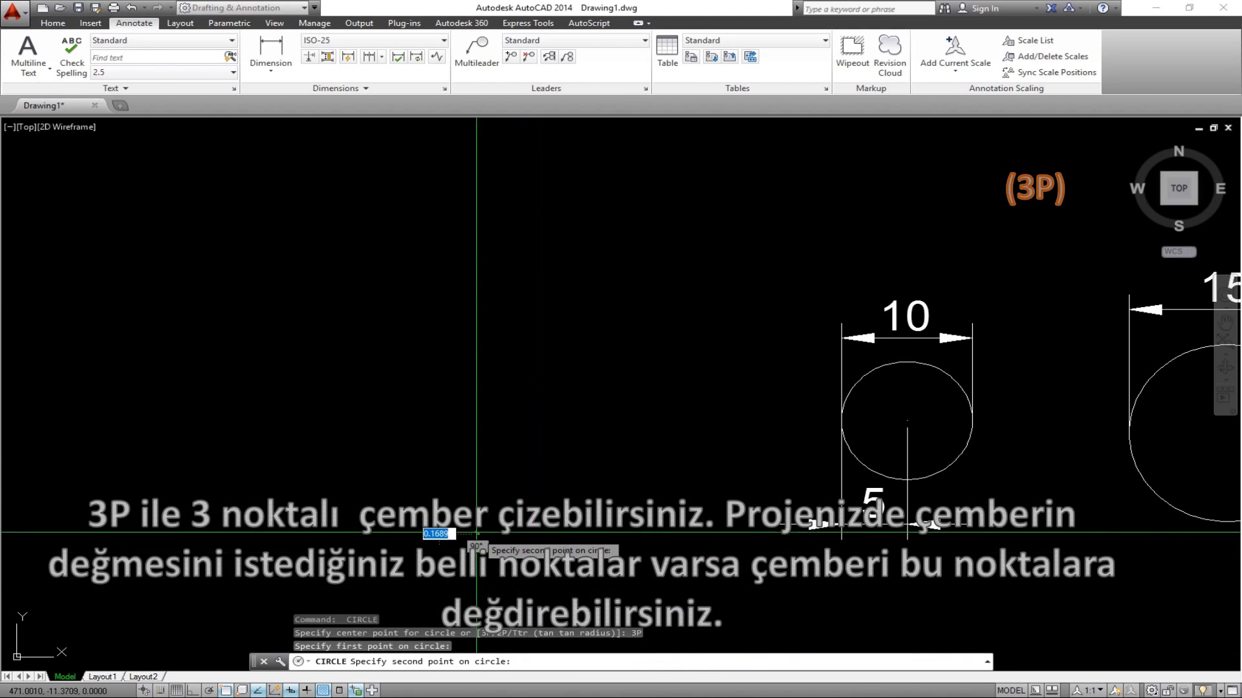
{"action": "key", "text": "F8"}
{"action": "left_click", "coordinate": [477, 373]}
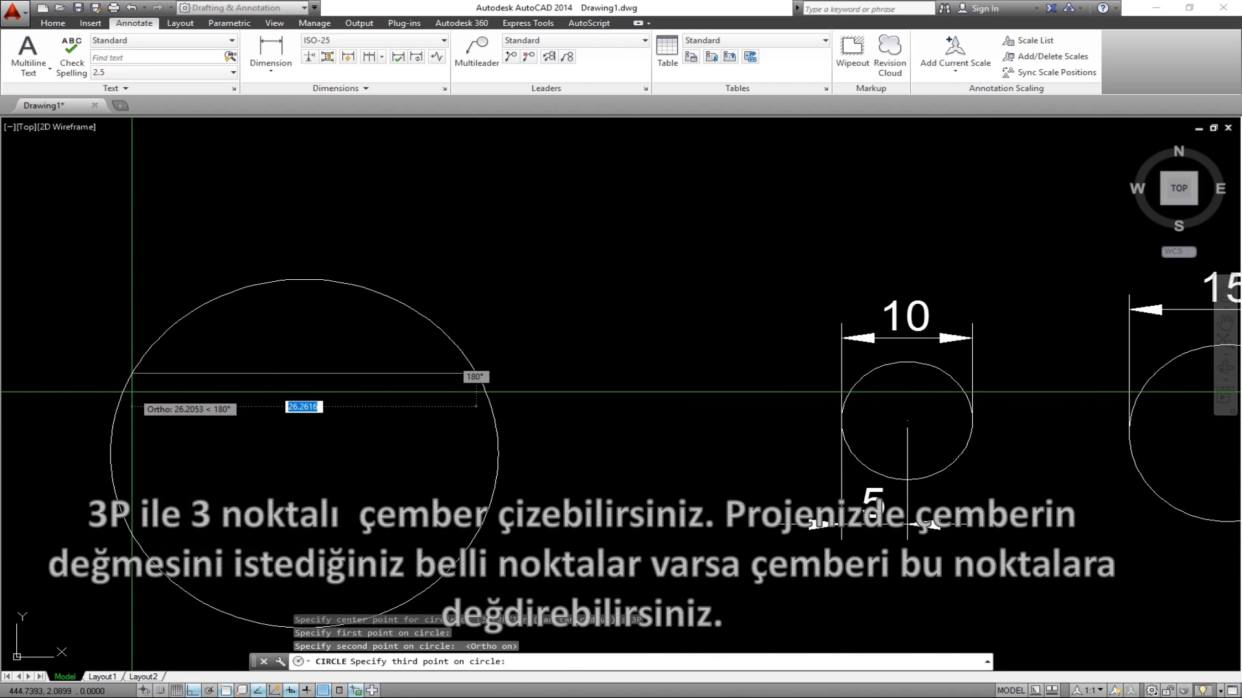
{"action": "left_click", "coordinate": [204, 389]}
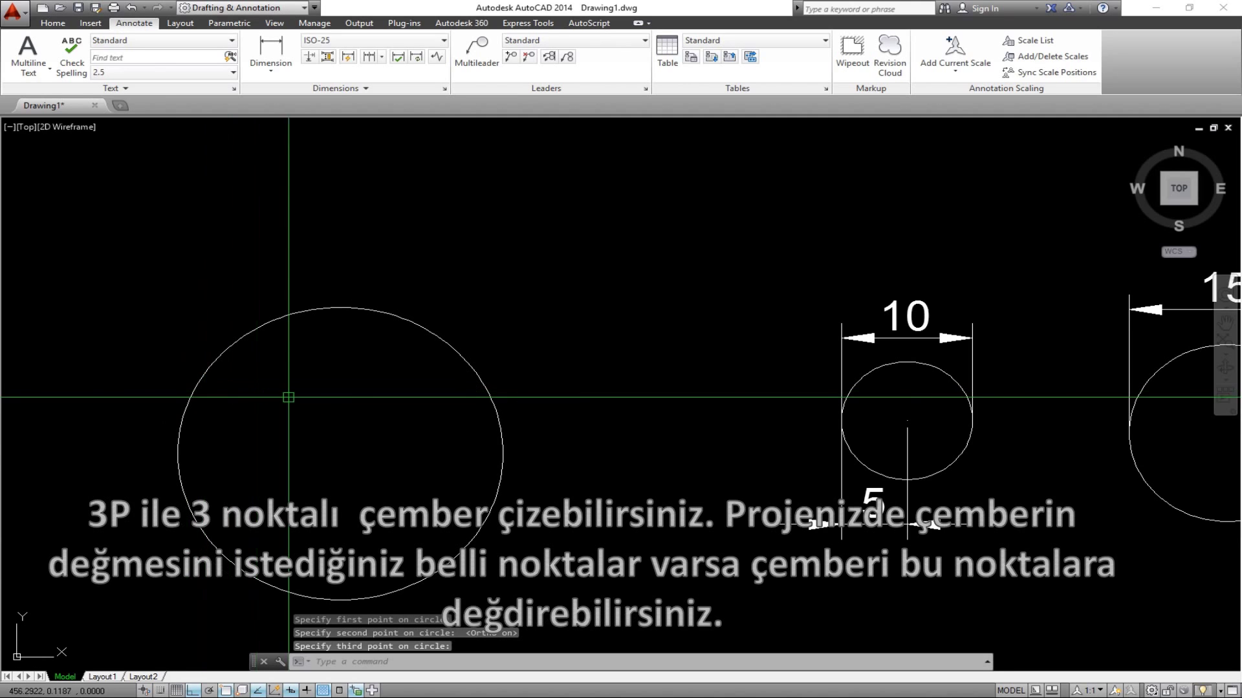
{"action": "middle_click_drag", "start_coordinate": [249, 443], "coordinate": [761, 431]}
{"action": "key", "text": "Return"}
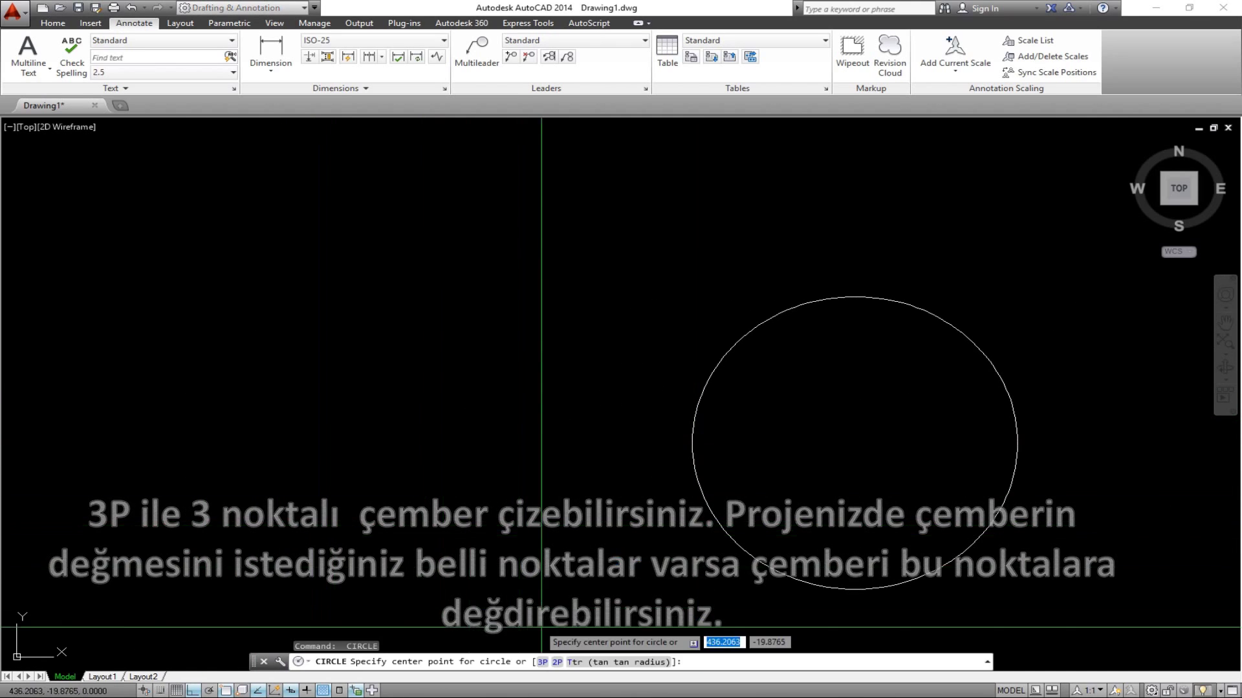
{"action": "left_click", "coordinate": [248, 434]}
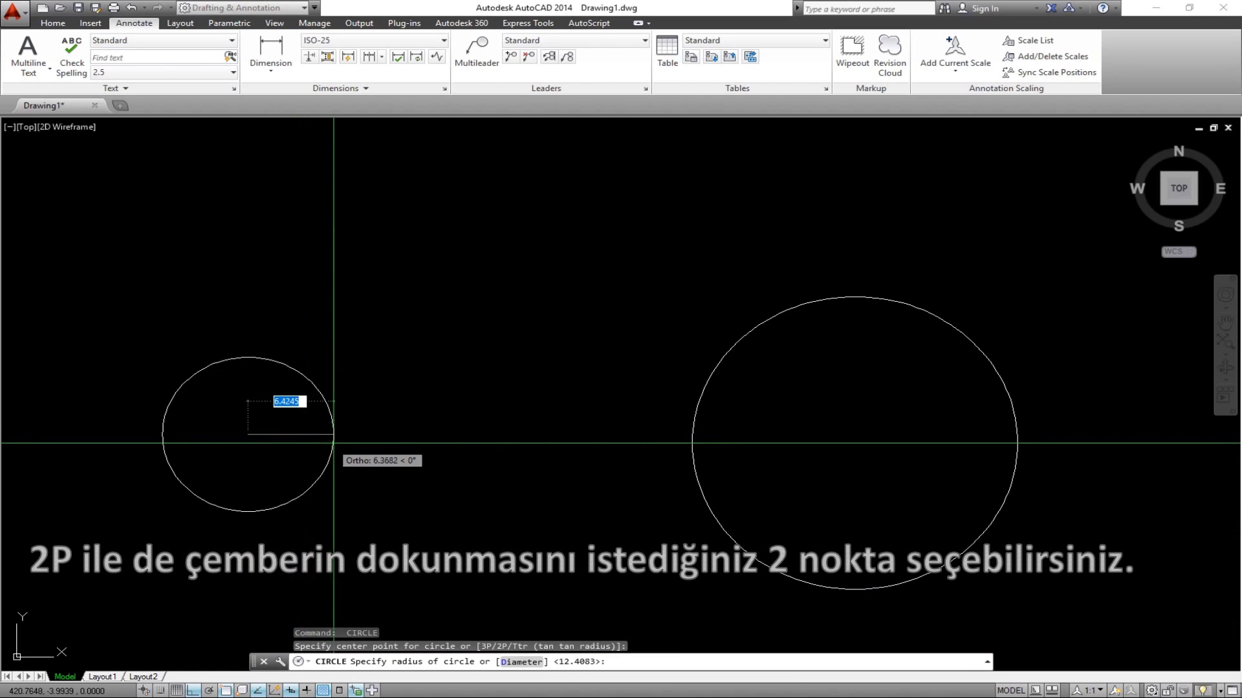
{"action": "key", "text": "Escape"}
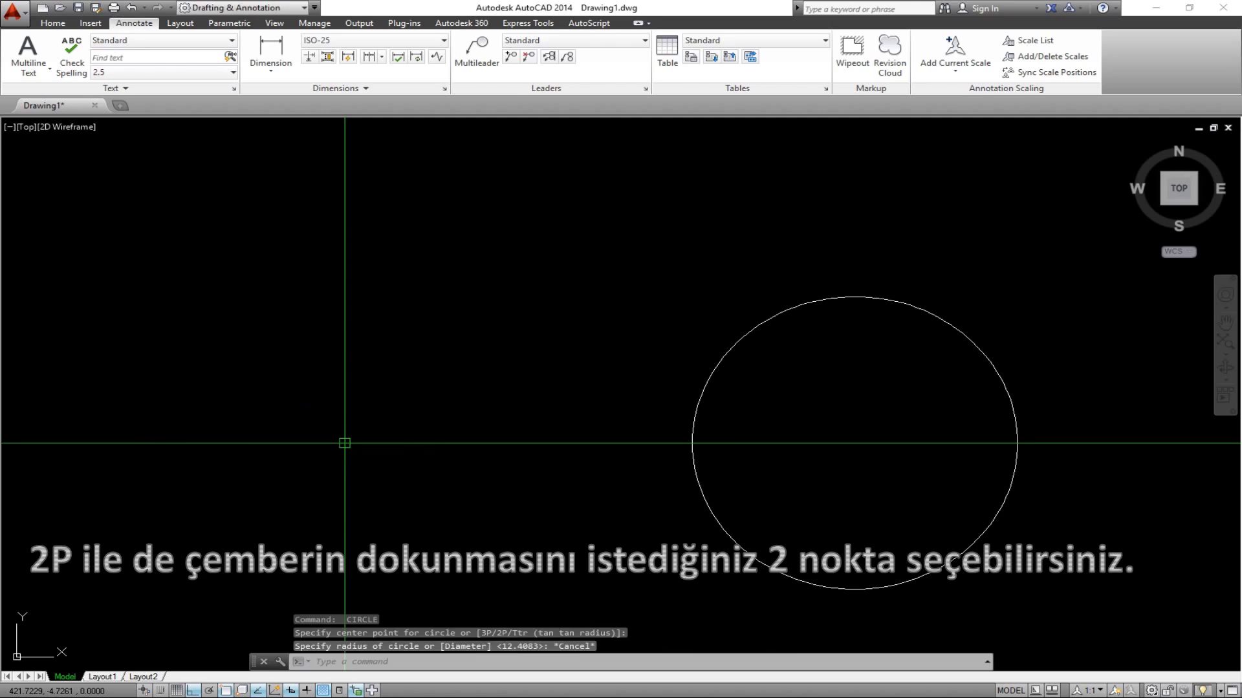
Draw a 2P circle left of the three-point circle, with its second diameter endpoint 20 units straight above the first
{"action": "key", "text": "Return"}
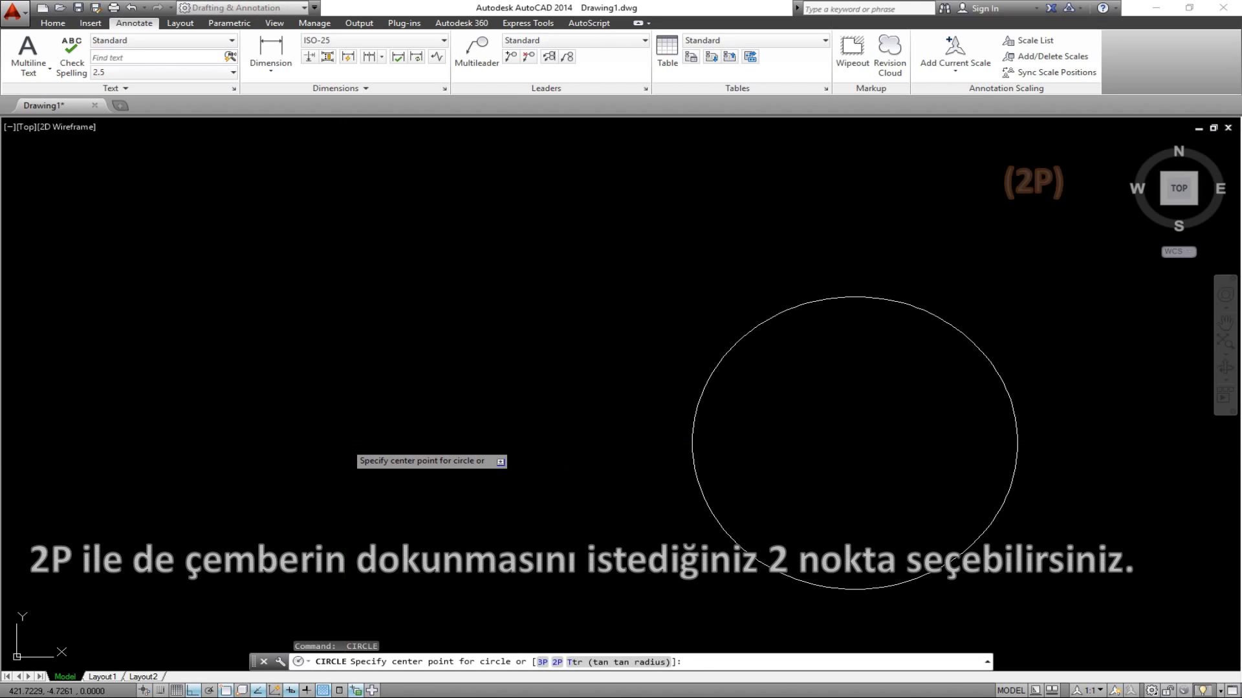
{"action": "type", "text": "2P"}
{"action": "key", "text": "Return"}
{"action": "left_click", "coordinate": [370, 467]}
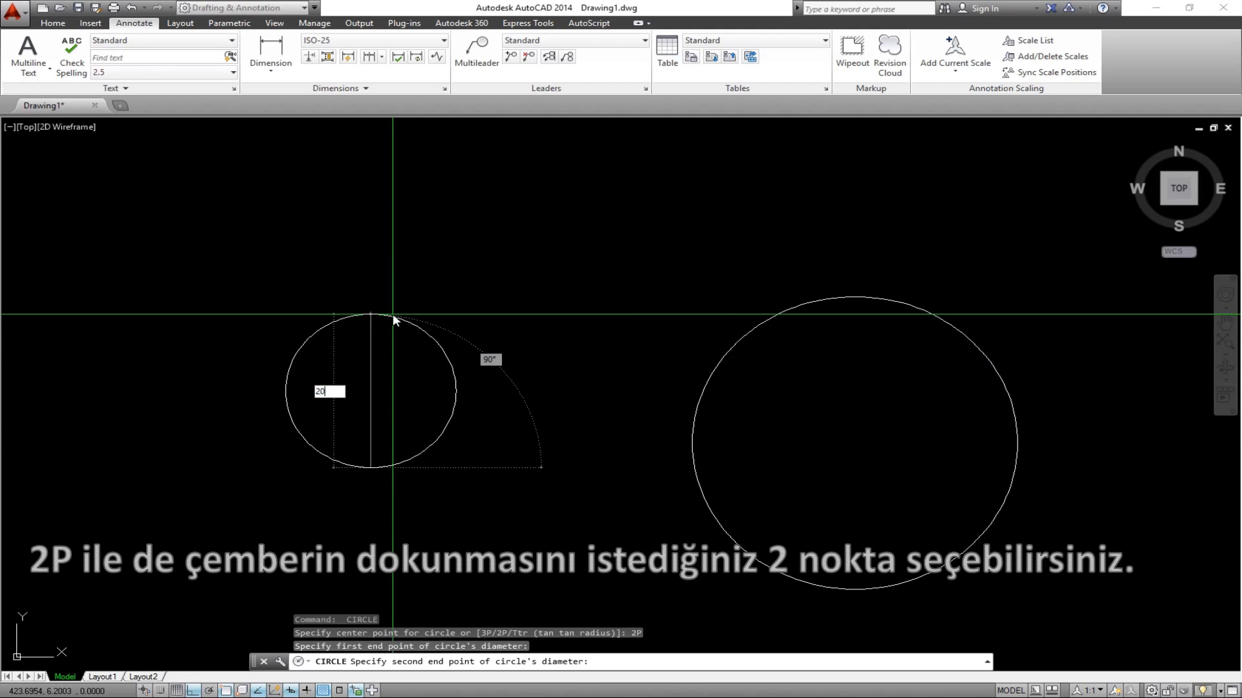
{"action": "key", "text": "Return"}
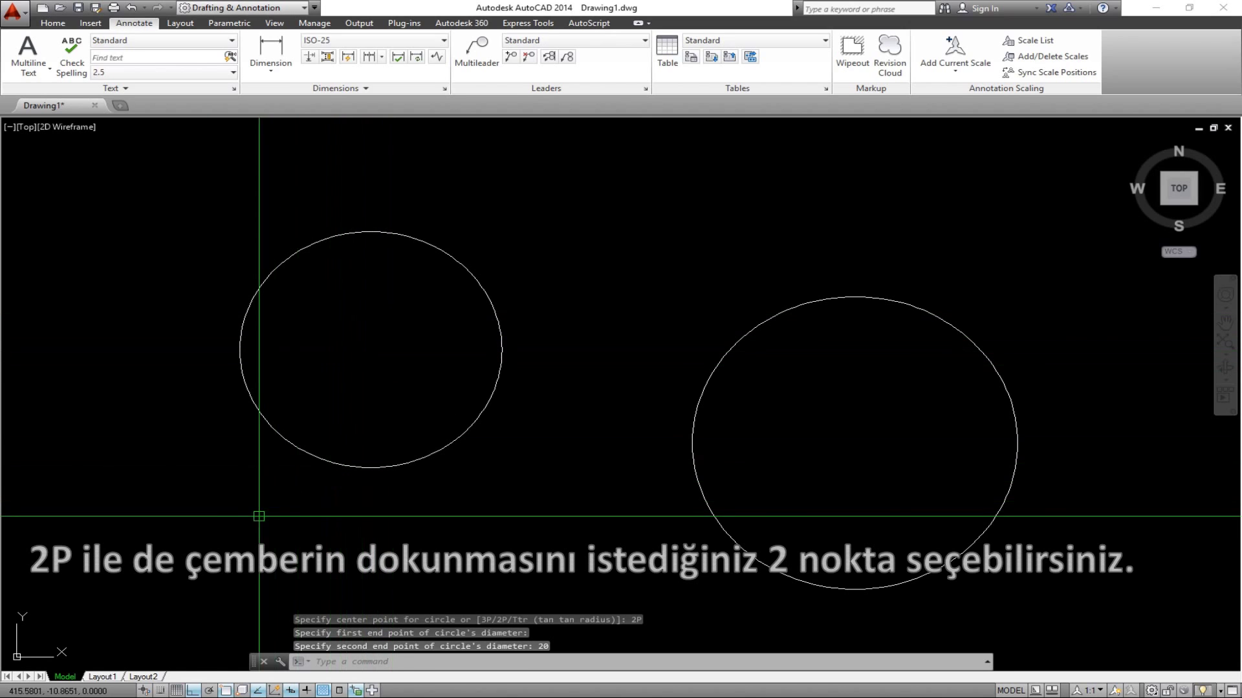
Draw a small 2P circle with a horizontal diameter of about 6.3 in the gap between the 20-unit circle and the three-point circle
{"action": "key", "text": "Return"}
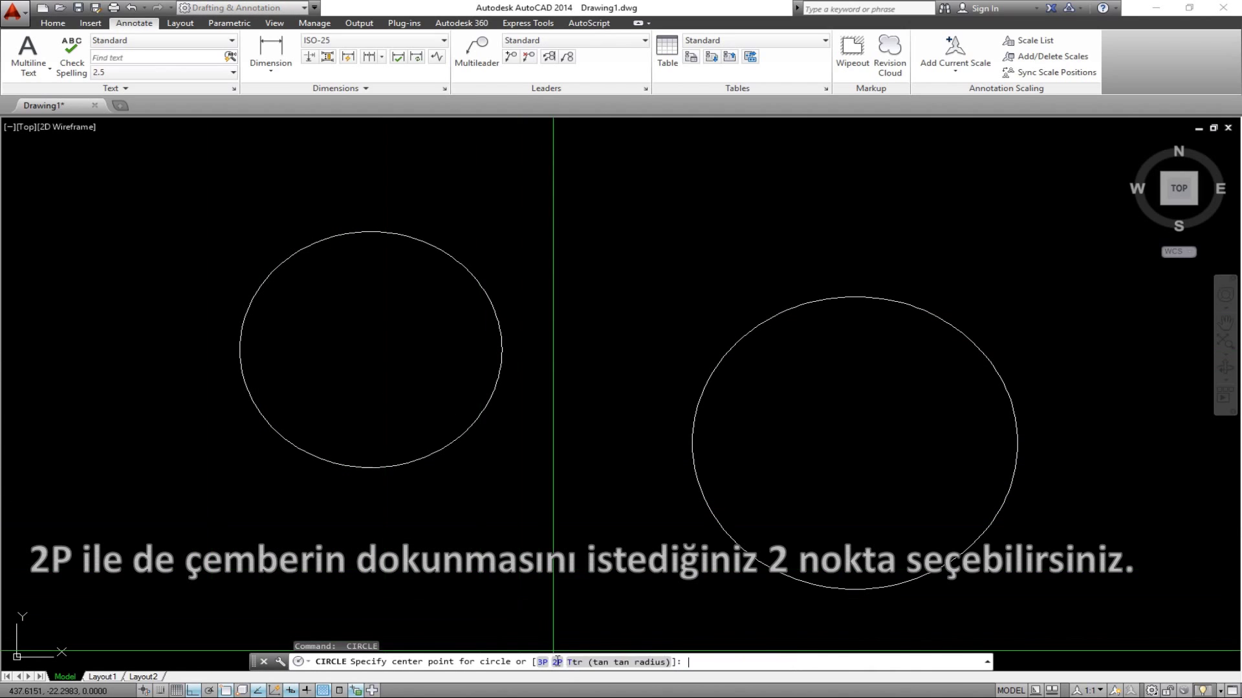
{"action": "left_click", "coordinate": [557, 661]}
{"action": "left_click", "coordinate": [584, 414]}
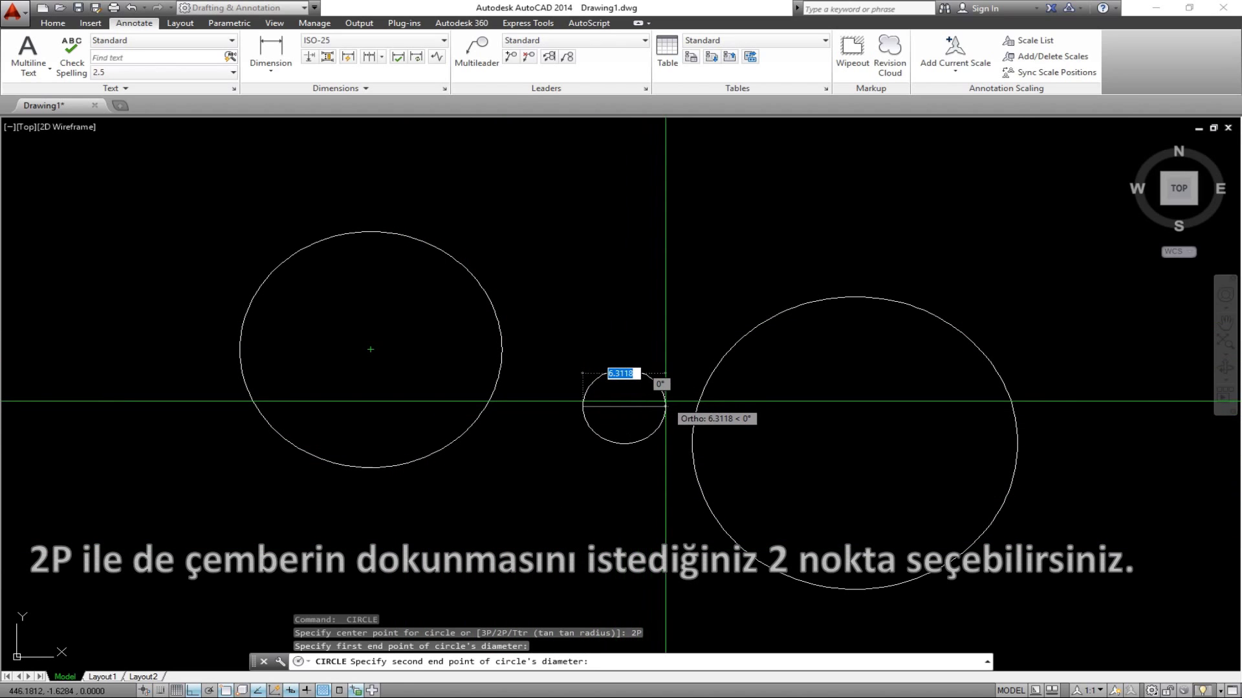
{"action": "left_click", "coordinate": [665, 402]}
Draw an open V-shaped polyline left of the circles, with a vertical segment going down and, with Ortho off, a slanted segment rising to the right
{"action": "middle_click_drag", "start_coordinate": [263, 467], "coordinate": [946, 475]}
{"action": "key", "text": "Return"}
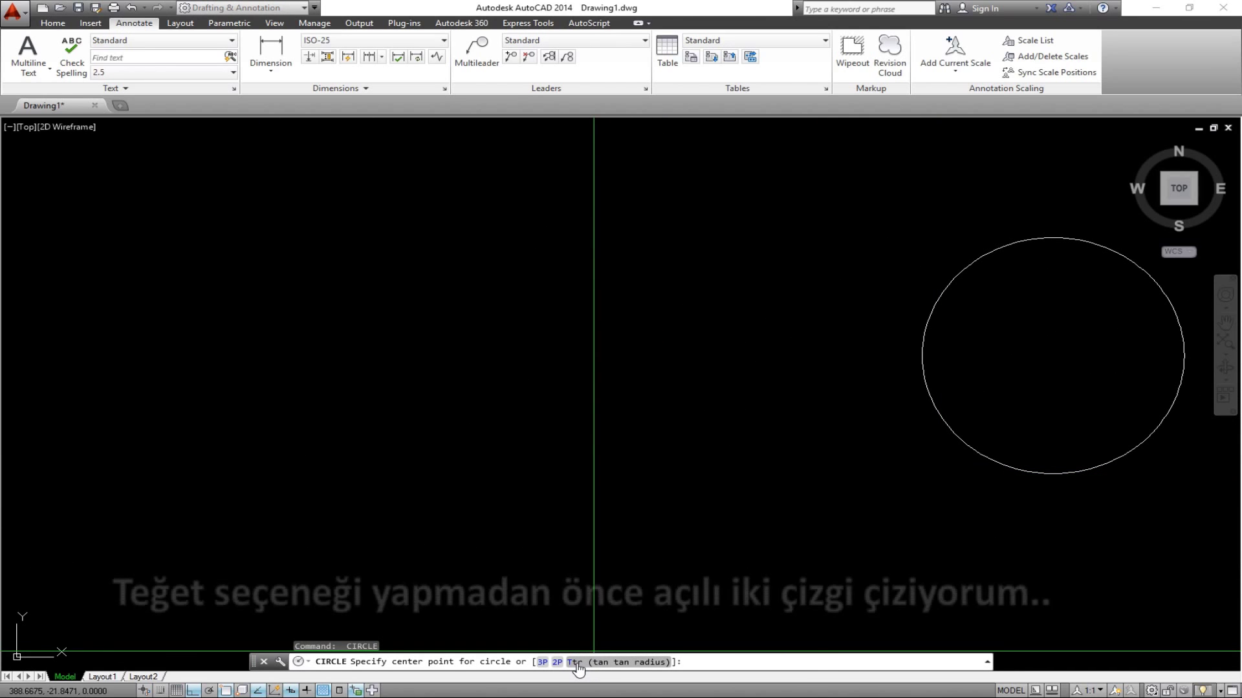
{"action": "key", "text": "Escape"}
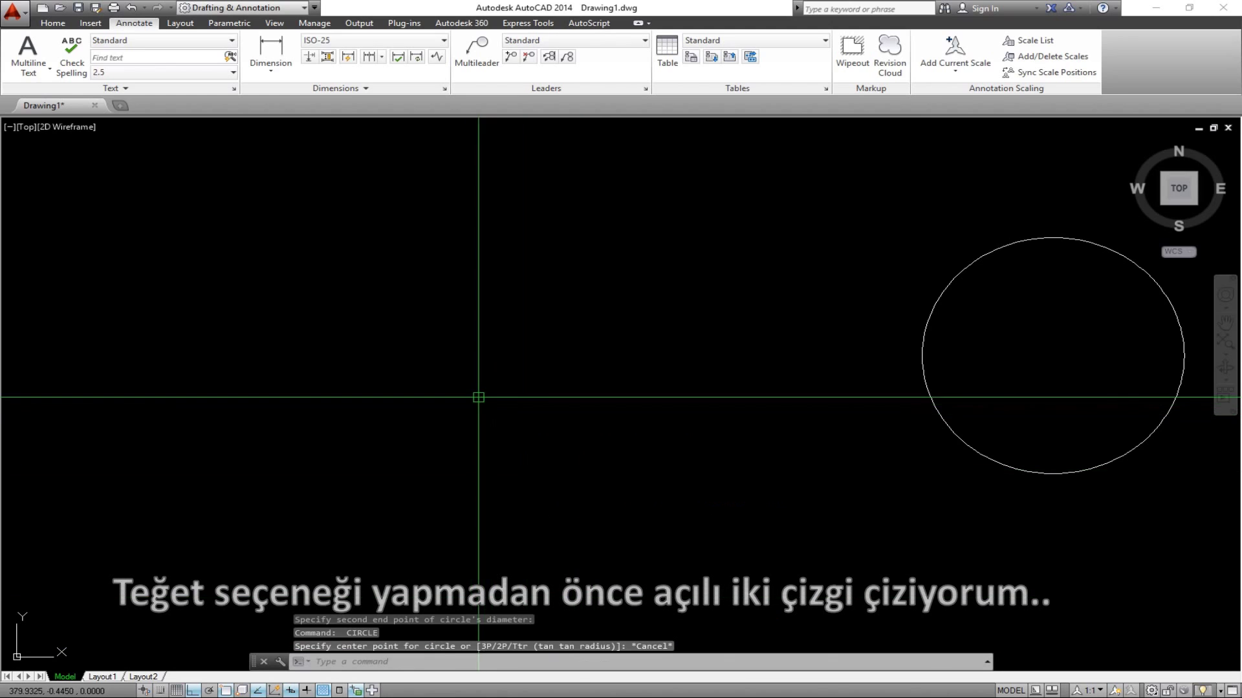
{"action": "type", "text": "PL"}
{"action": "key", "text": "Return"}
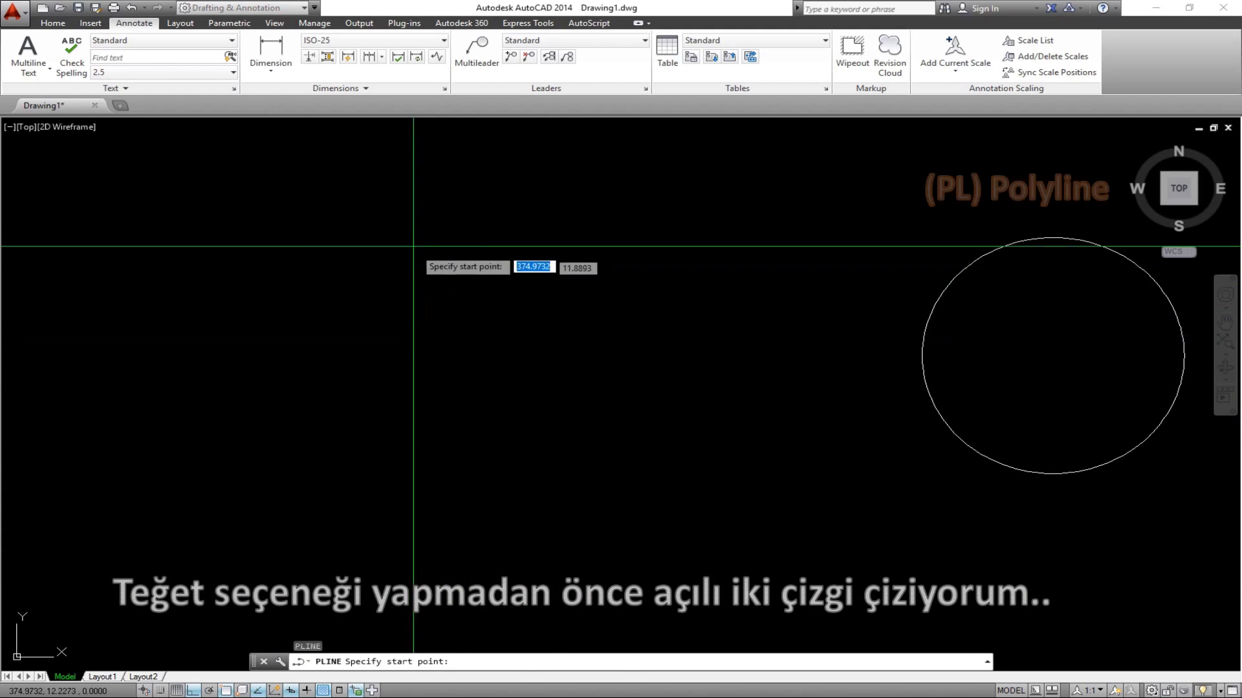
{"action": "left_click", "coordinate": [410, 237]}
{"action": "left_click", "coordinate": [439, 473]}
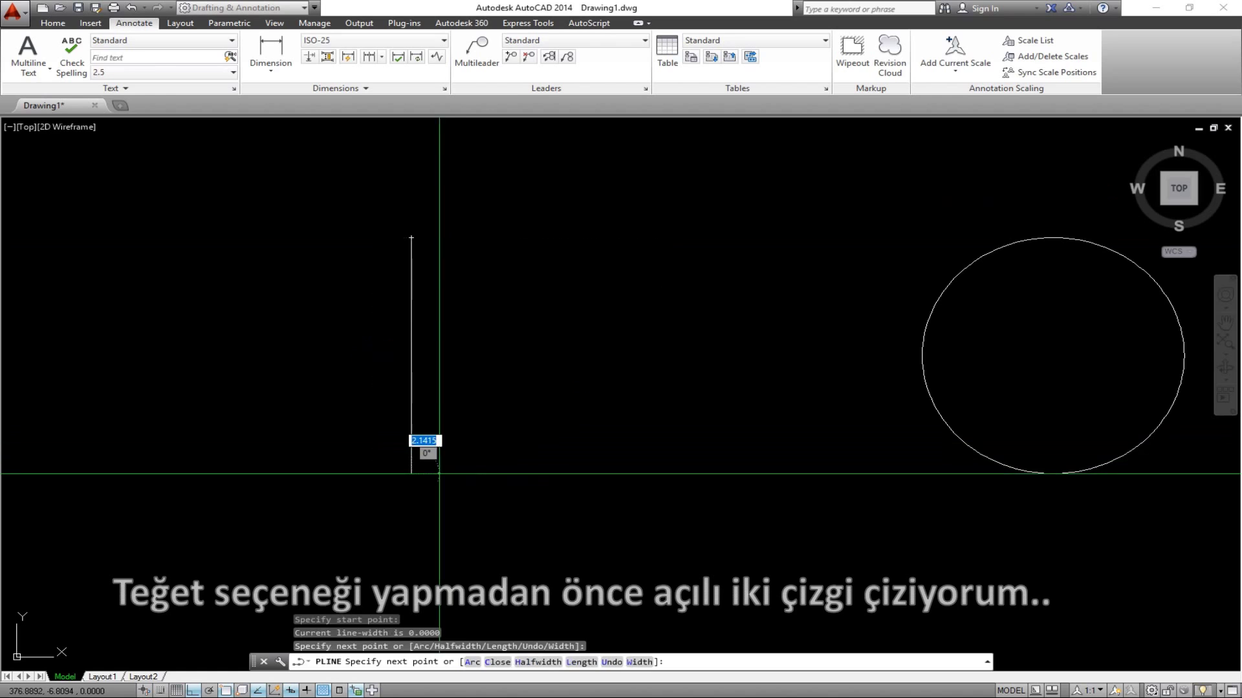
{"action": "key", "text": "F8"}
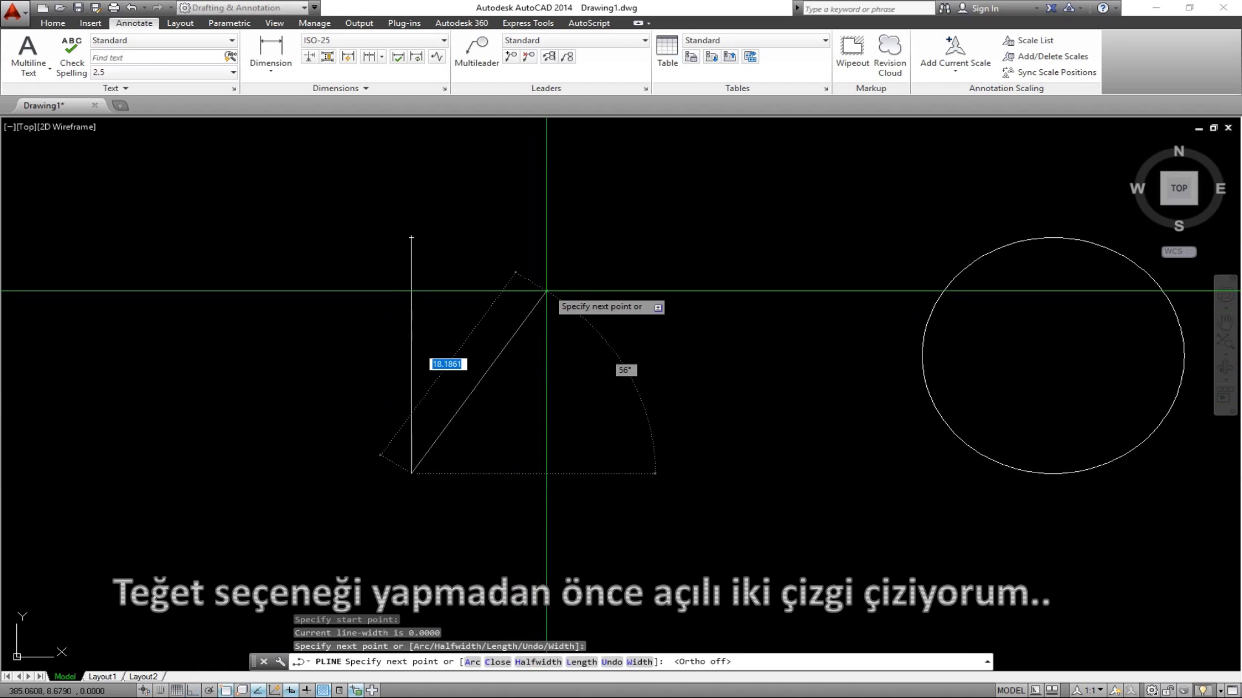
{"action": "left_click", "coordinate": [589, 313]}
{"action": "key", "text": "Escape"}
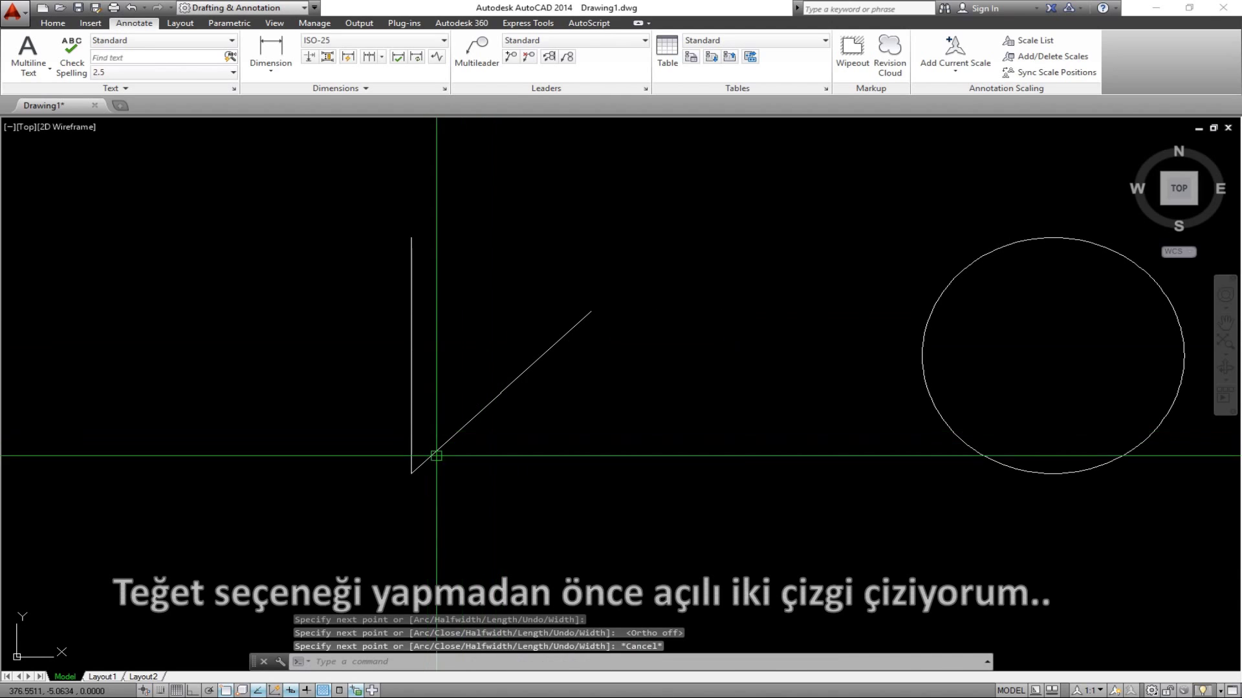
Draw a Ttr circle of radius 5 tangent to the polyline's vertical and slanted segments
{"action": "type", "text": "C"}
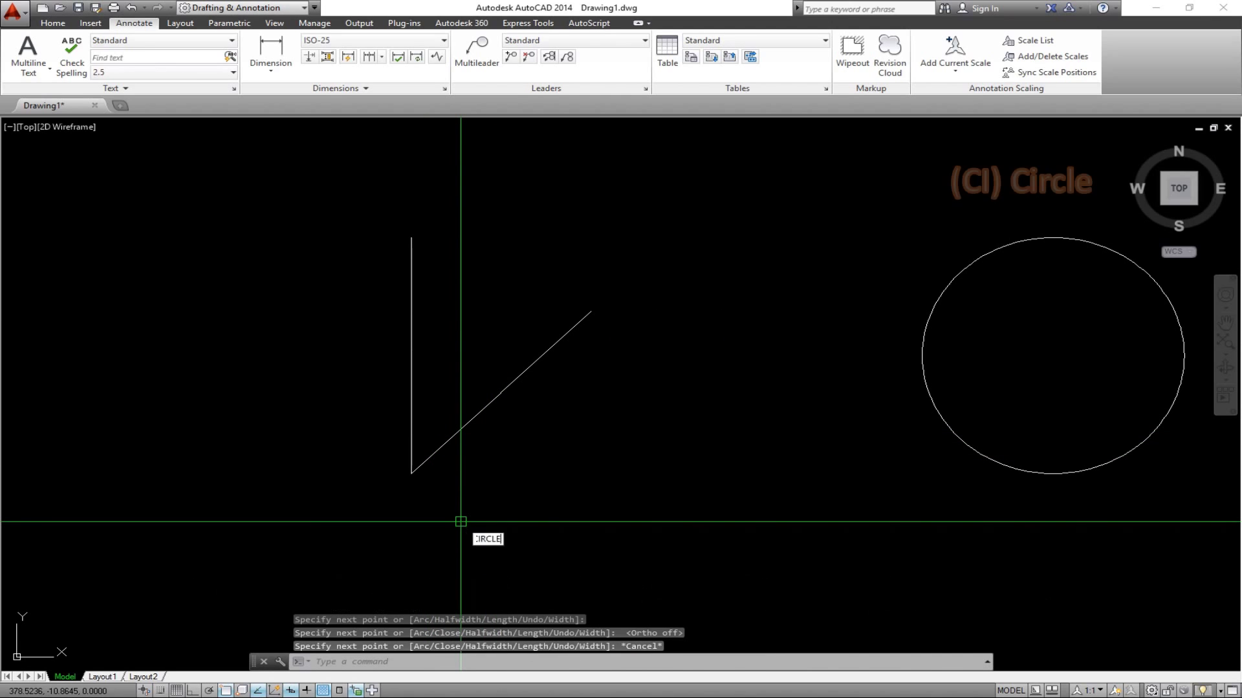
{"action": "type", "text": "IRCLE"}
{"action": "key", "text": "Return"}
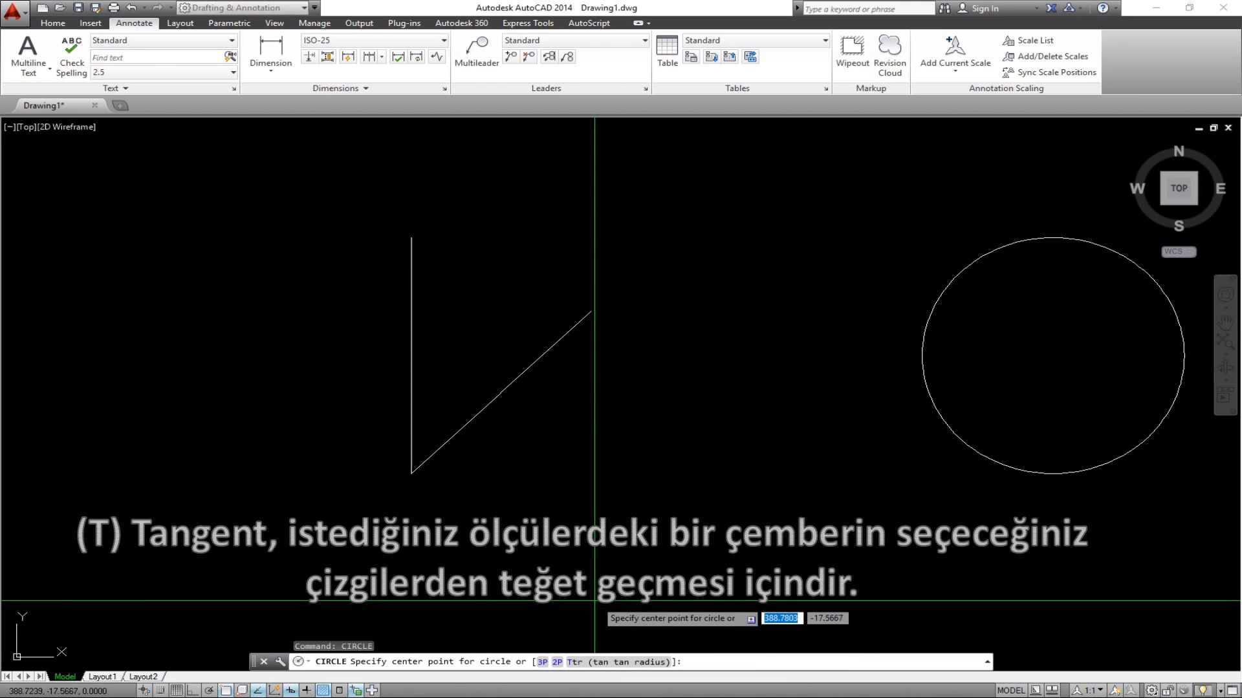
{"action": "left_click", "coordinate": [598, 665]}
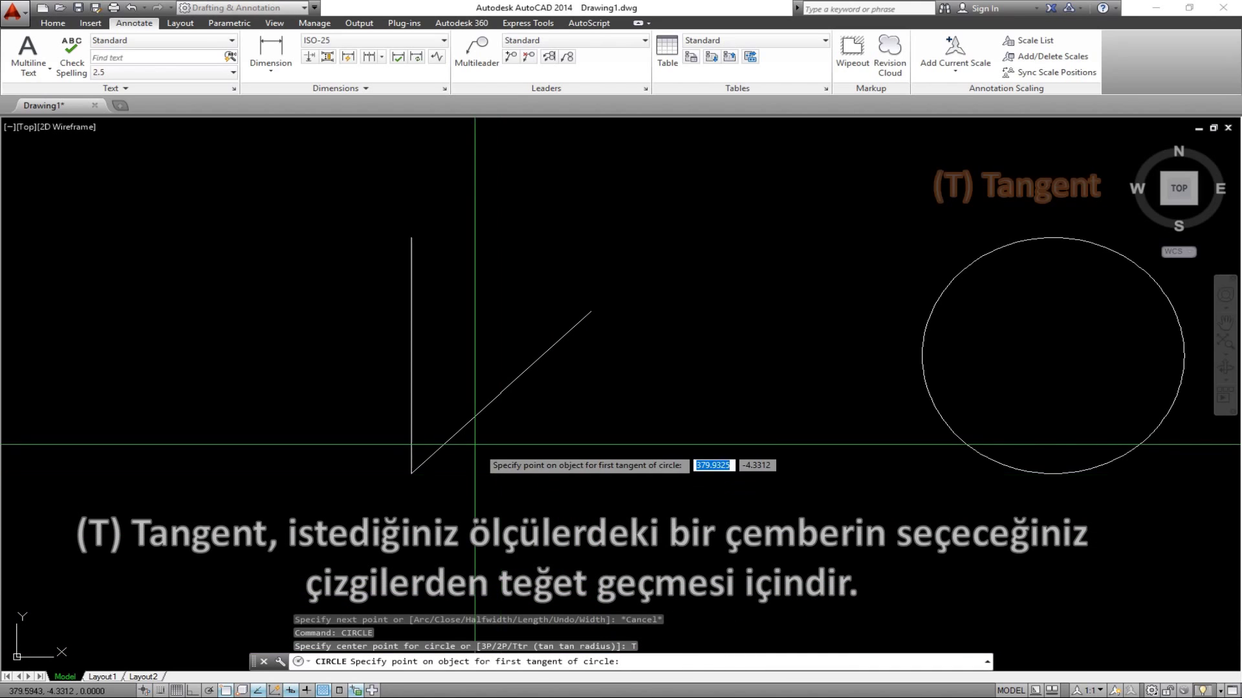
{"action": "left_click", "coordinate": [412, 391]}
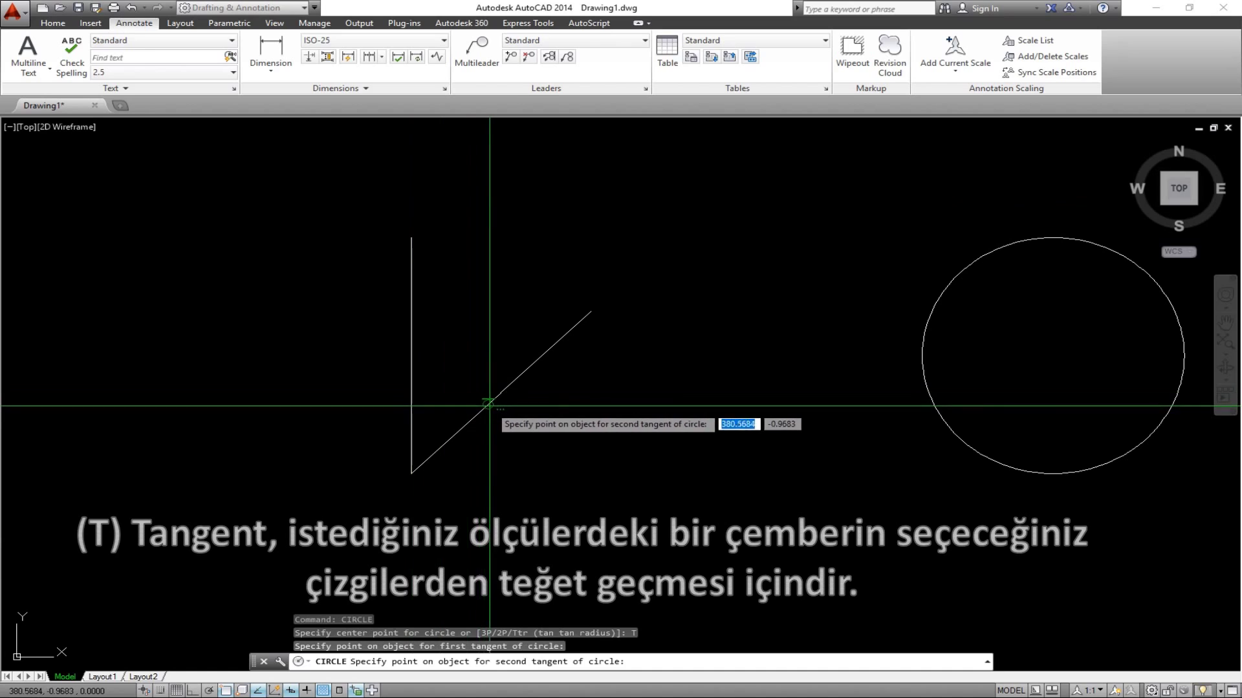
{"action": "left_click", "coordinate": [488, 404]}
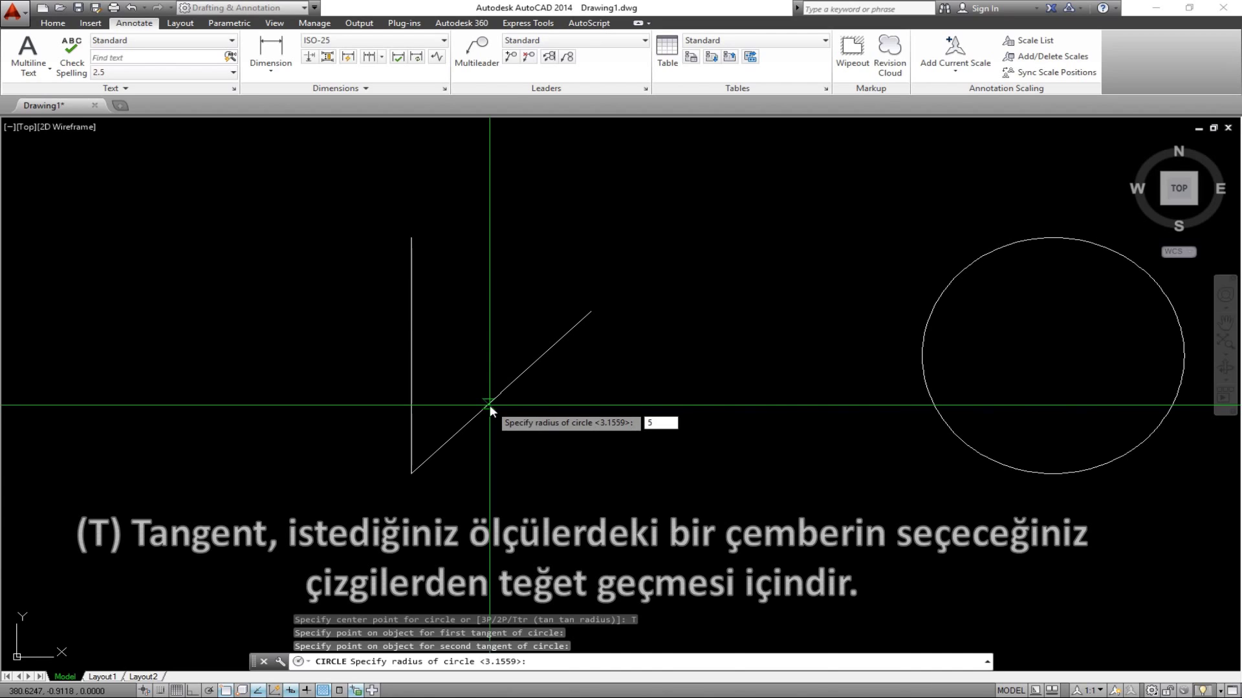
{"action": "key", "text": "Return"}
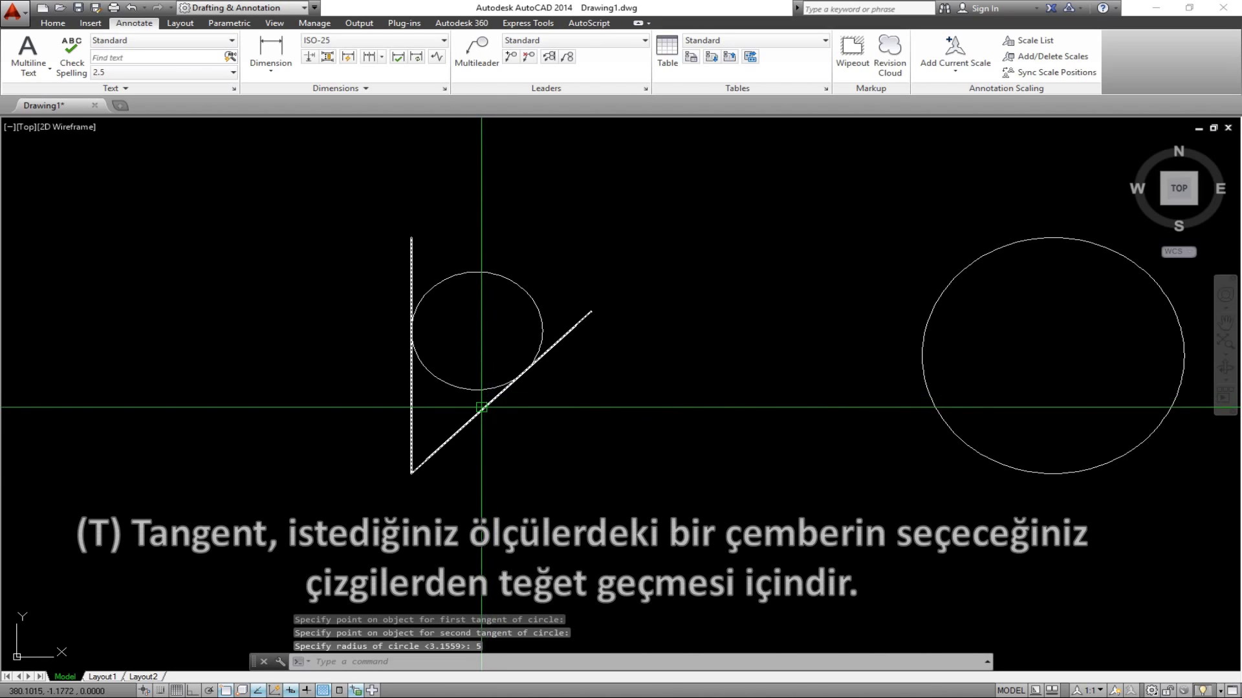
{"action": "left_click", "coordinate": [489, 405]}
{"action": "left_click", "coordinate": [412, 395]}
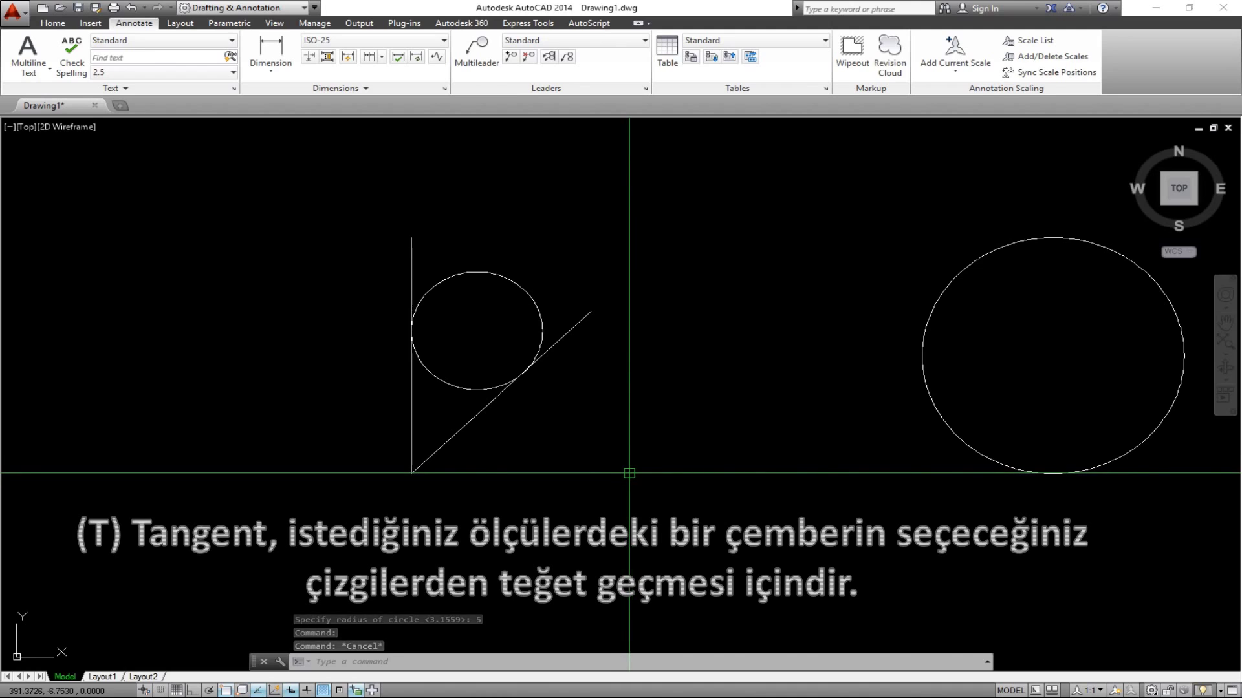
{"action": "key", "text": "Return"}
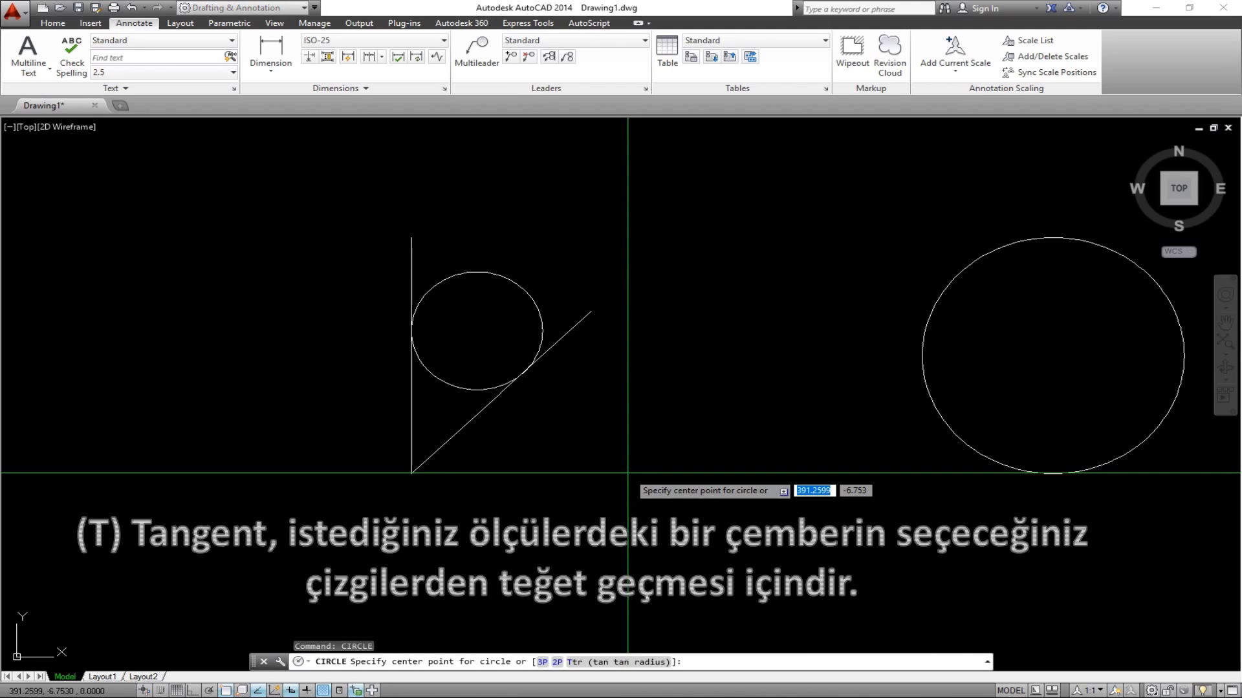
{"action": "key", "text": "Escape"}
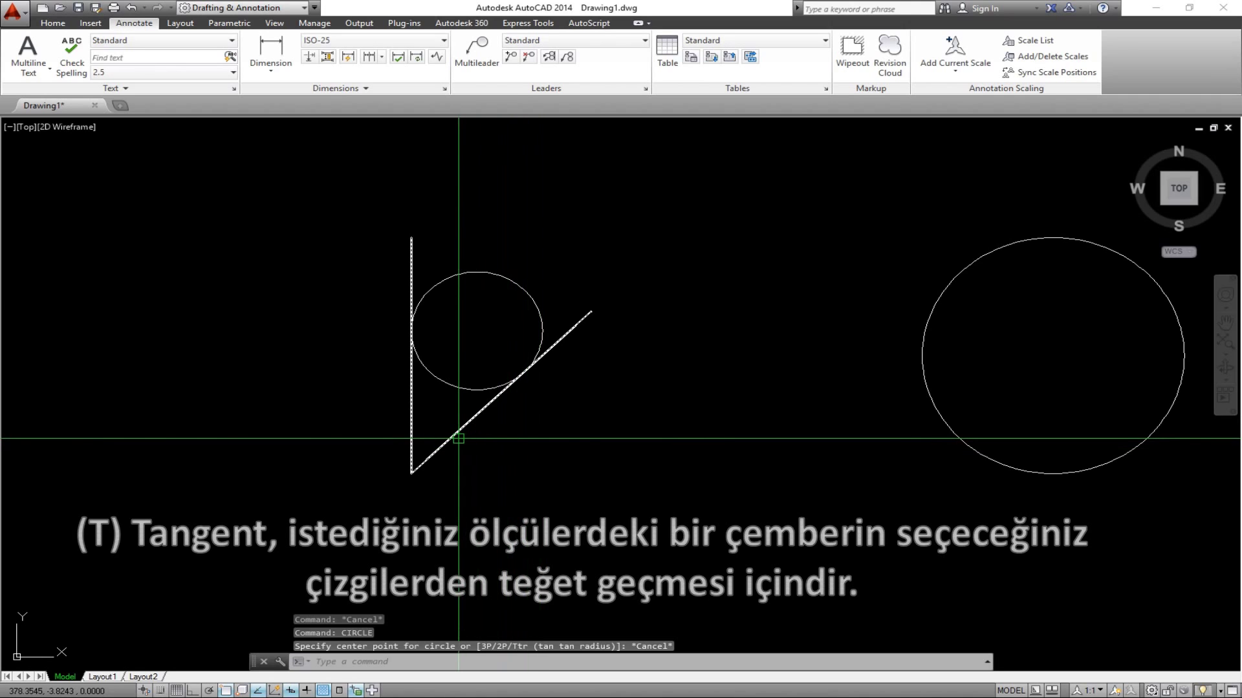
{"action": "scroll", "coordinate": [459, 438], "scroll_direction": "down", "scroll_amount": 5}
{"action": "scroll", "coordinate": [455, 439], "scroll_direction": "up", "scroll_amount": 3}
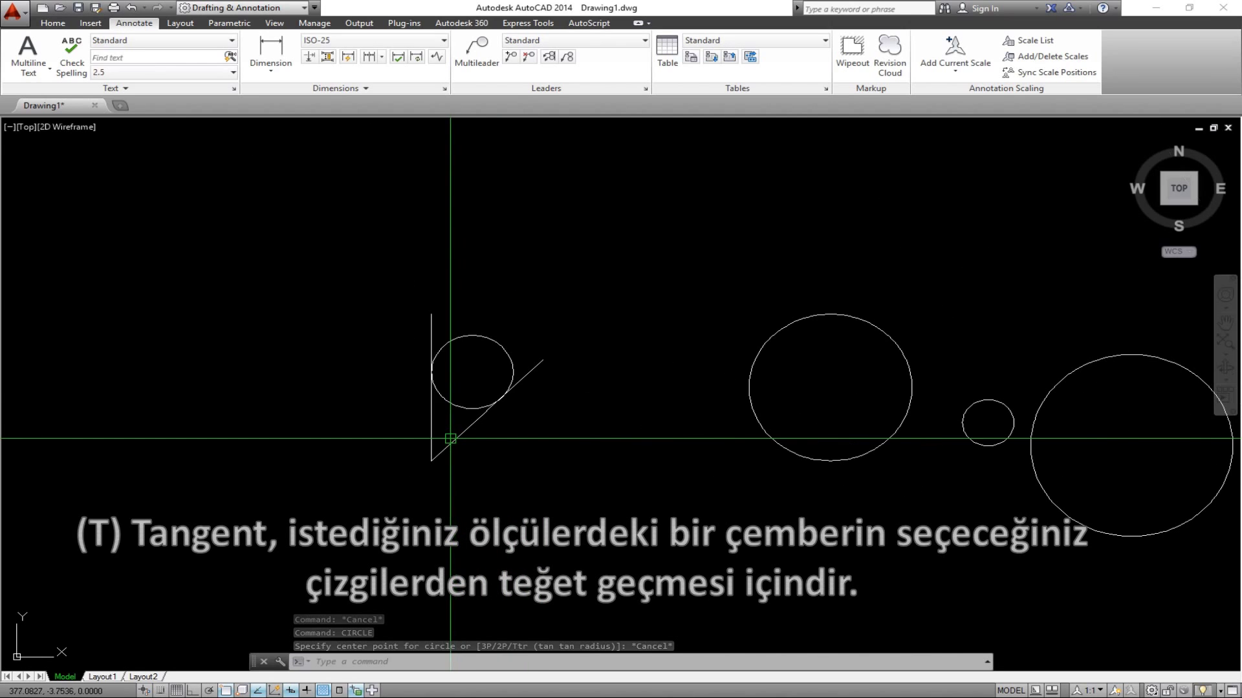
{"action": "mouse_move", "coordinate": [133, 156]}
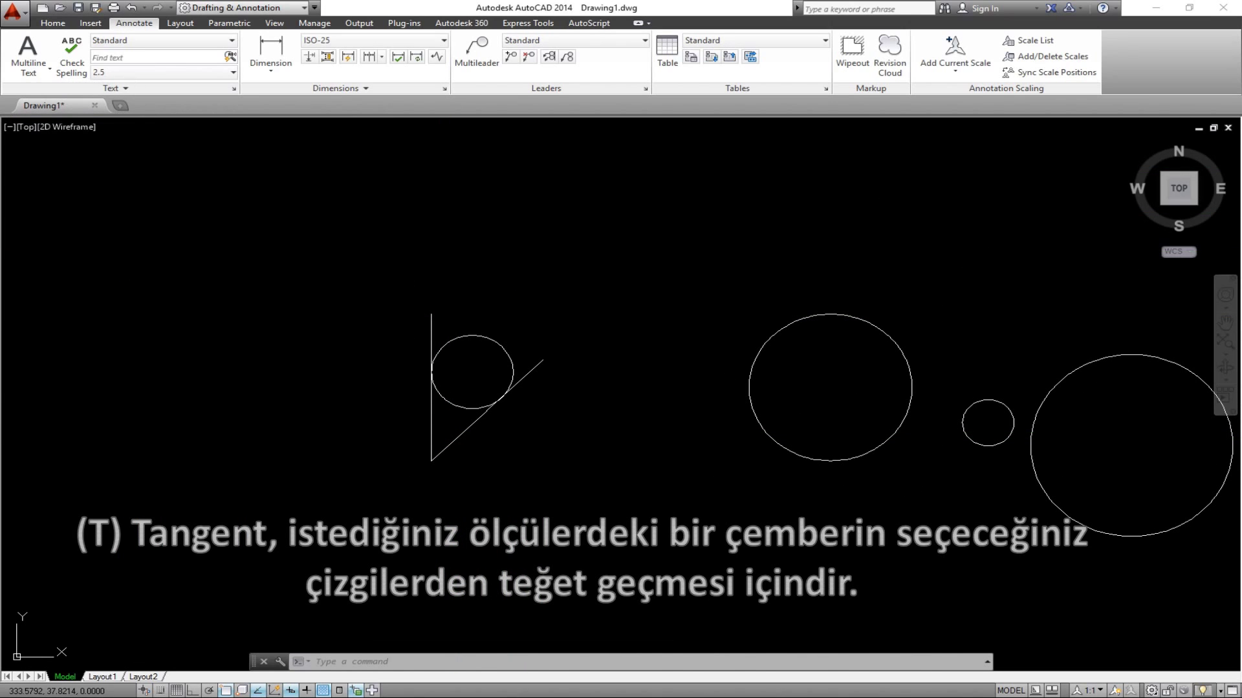